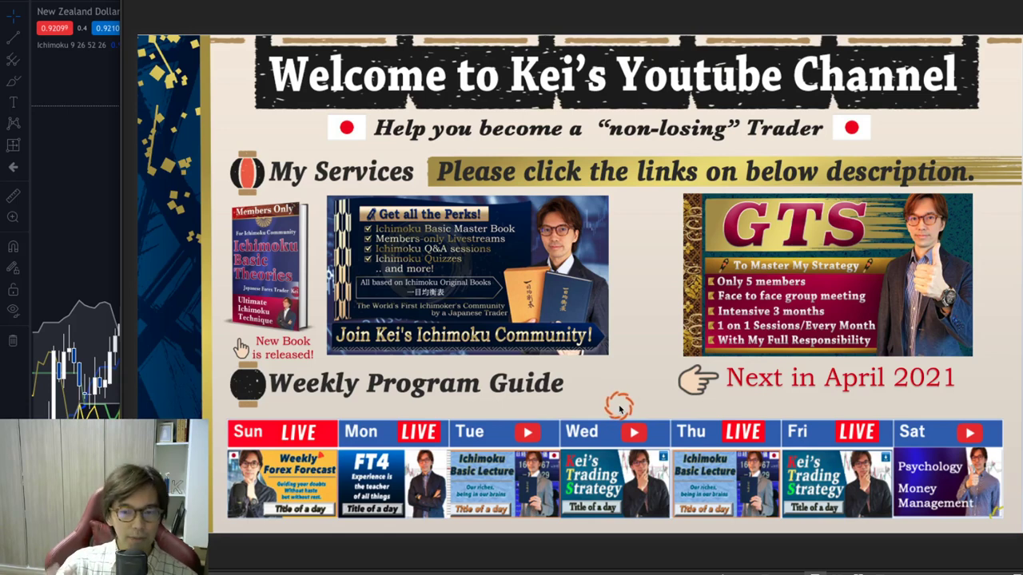
# Show the Three Timeframe Categories page of the strategy document, put it away, and advance the slideshow to the Disclaimer slide.
pyautogui.moveTo(721, 571)
pyautogui.mouseDown()
pyautogui.moveTo(722, 37)
pyautogui.moveTo(684, 0)
pyautogui.mouseUp()
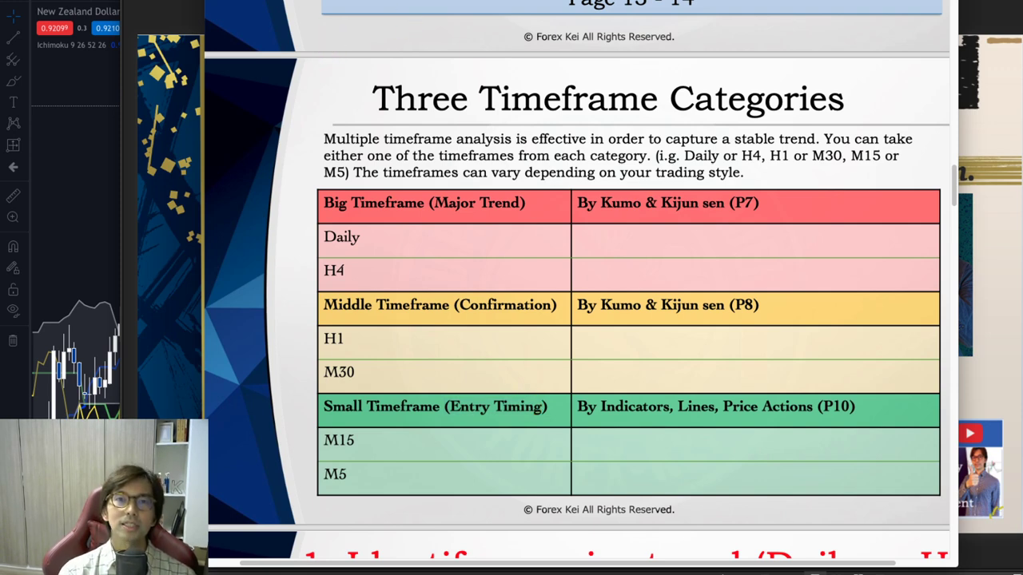
pyautogui.press('super+m')
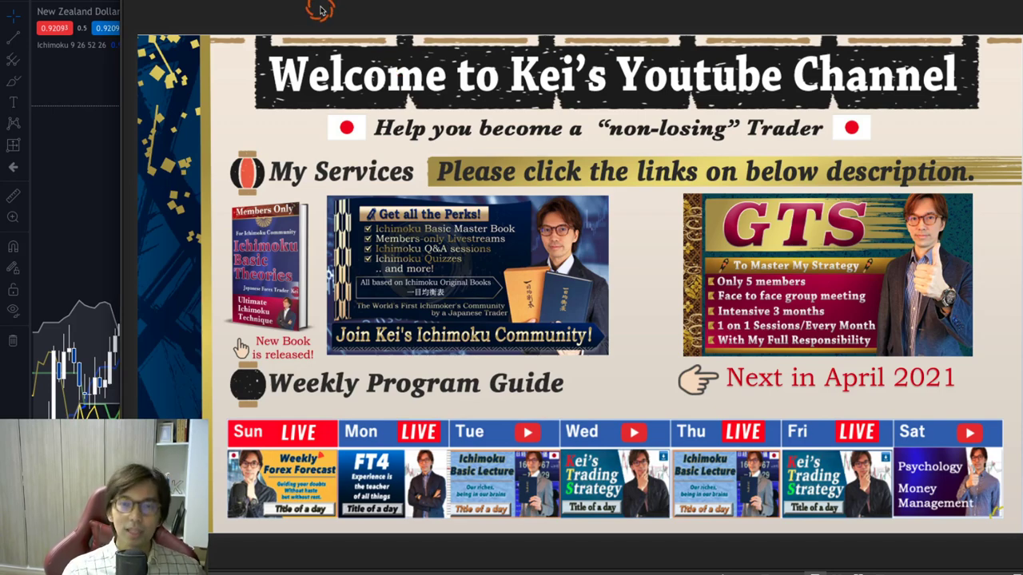
pyautogui.press('Right')
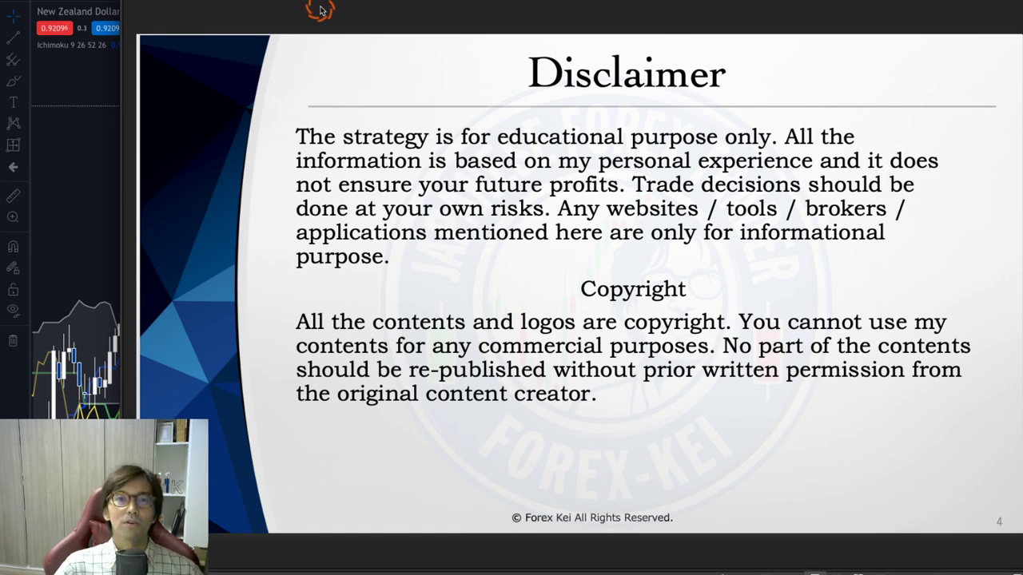
# Bring up the NZD/CAD daily chart and open the viewer's letter about its trend, enlarged enough to read the whole question.
pyautogui.click(320, 10)
pyautogui.click(107, 171)
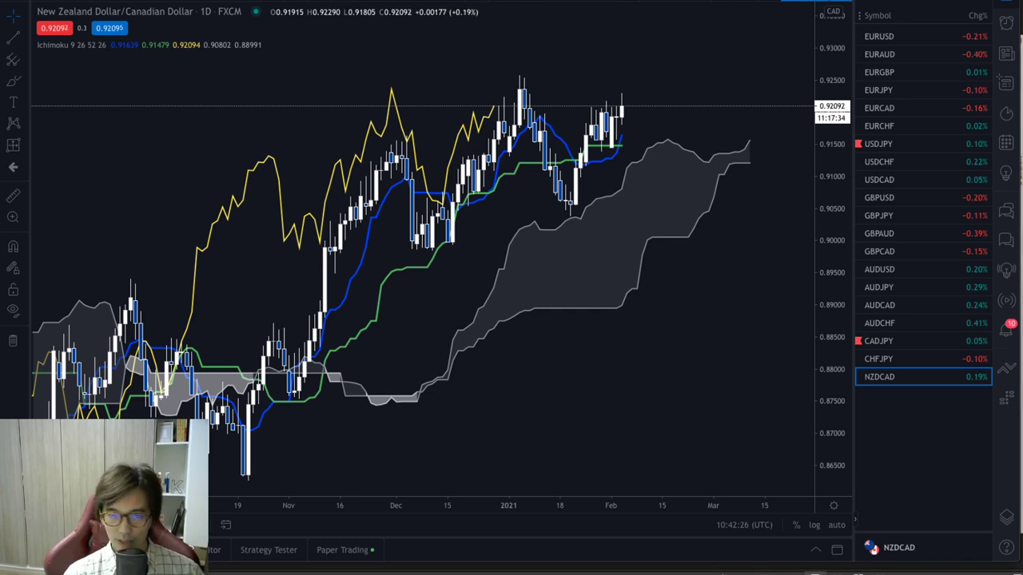
pyautogui.moveTo(612, 560); pyautogui.dragTo(463, 23)
pyautogui.scroll(-1, 463, 160)
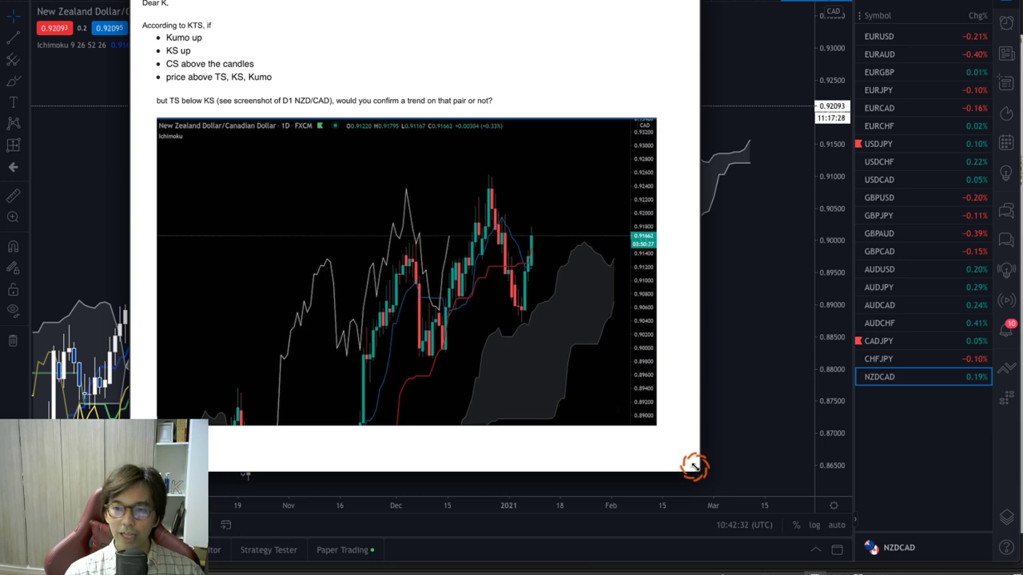
pyautogui.moveTo(694, 467); pyautogui.dragTo(948, 572)
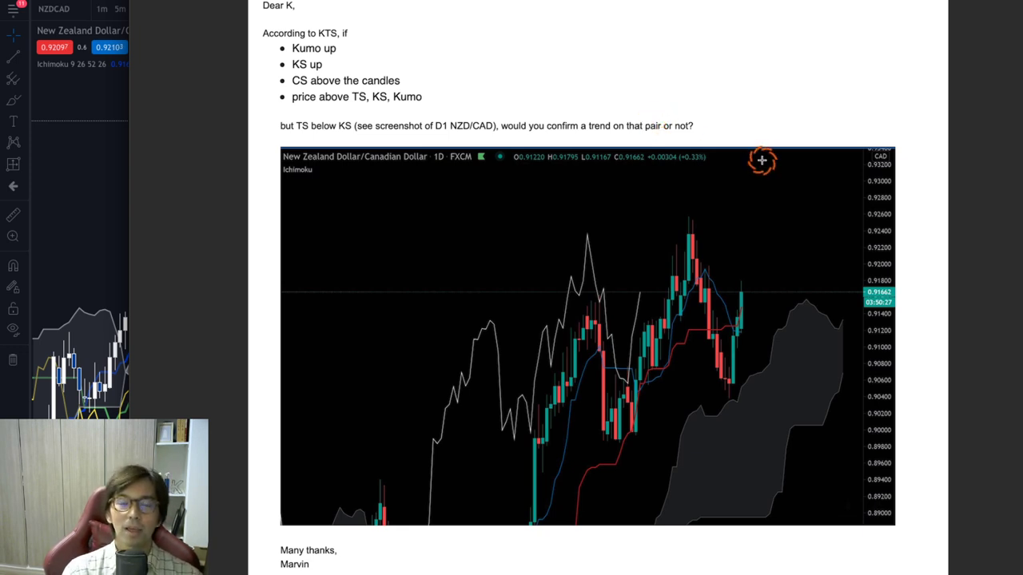
# Start a bar replay of the NZD/CAD daily chart from 29 Jan '21 and enlarge the recent candles and cloud.
pyautogui.click(114, 175)
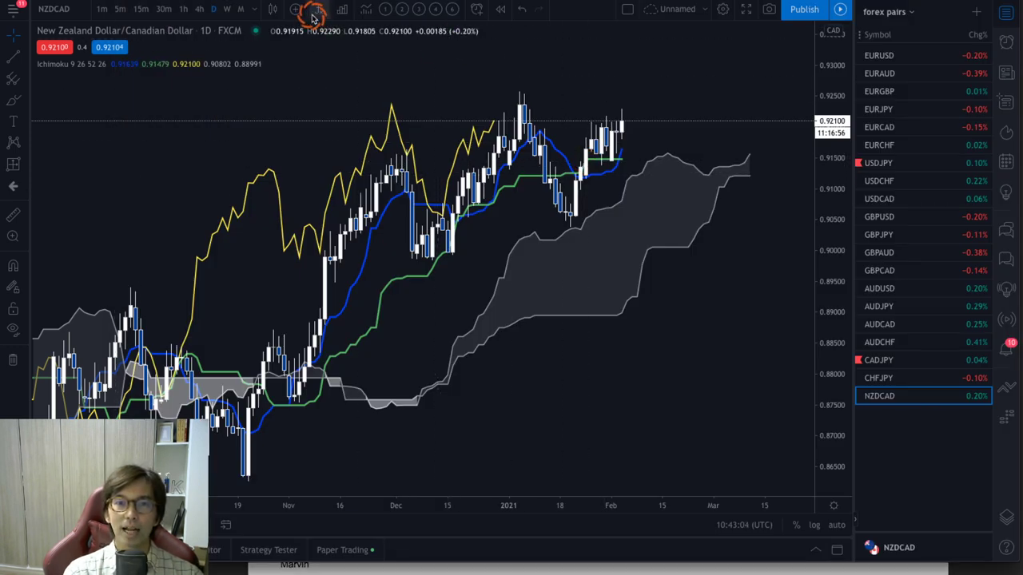
pyautogui.click(478, 10)
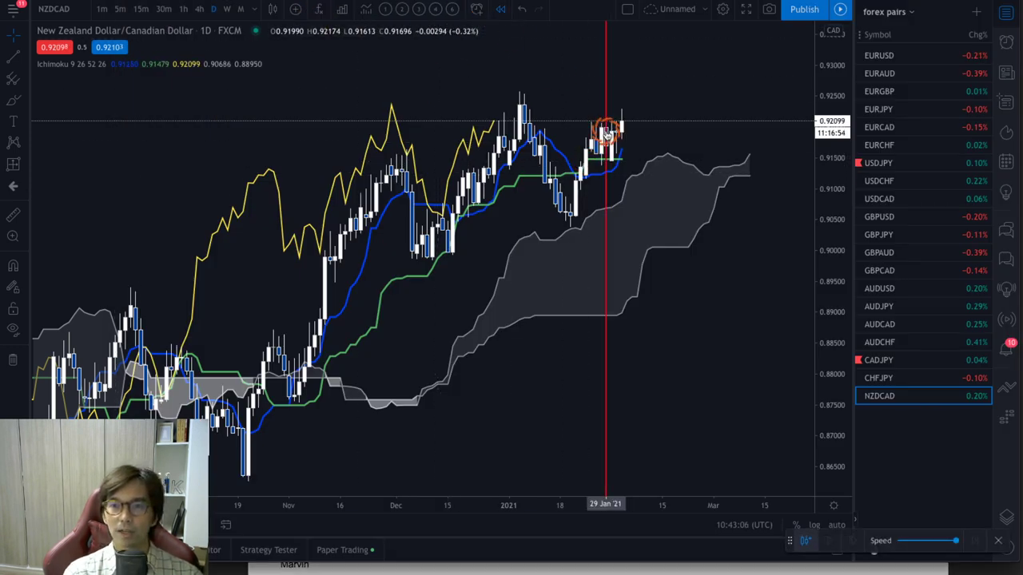
pyautogui.click(606, 128)
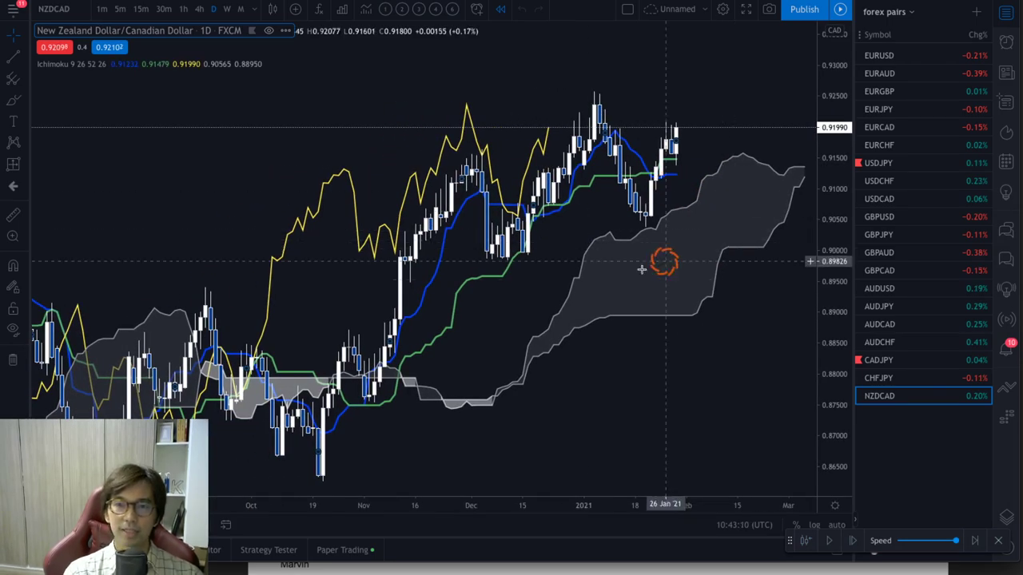
pyautogui.moveTo(592, 285); pyautogui.dragTo(538, 350)
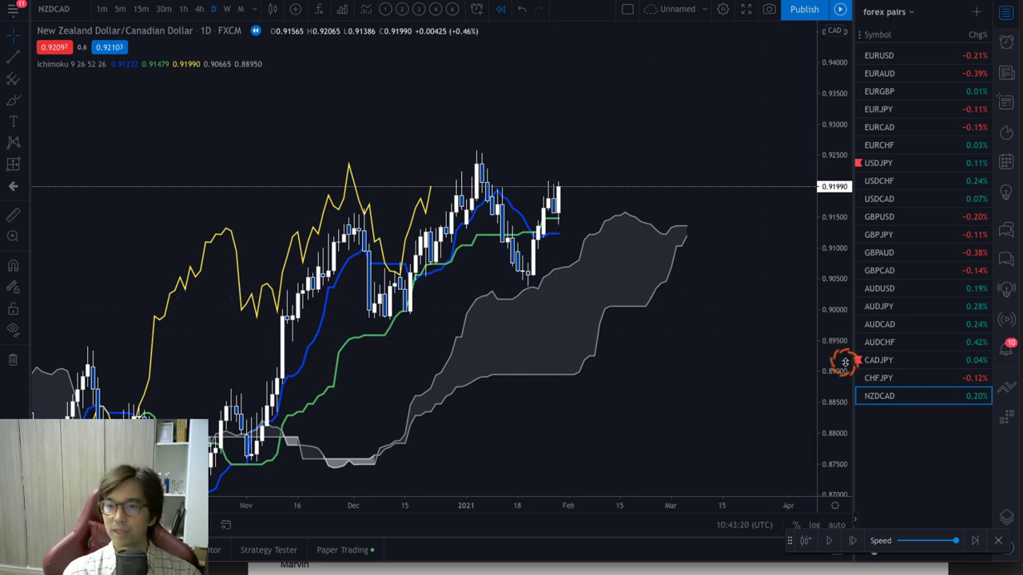
pyautogui.moveTo(836, 367); pyautogui.dragTo(845, 217)
pyautogui.moveTo(648, 235); pyautogui.dragTo(610, 303)
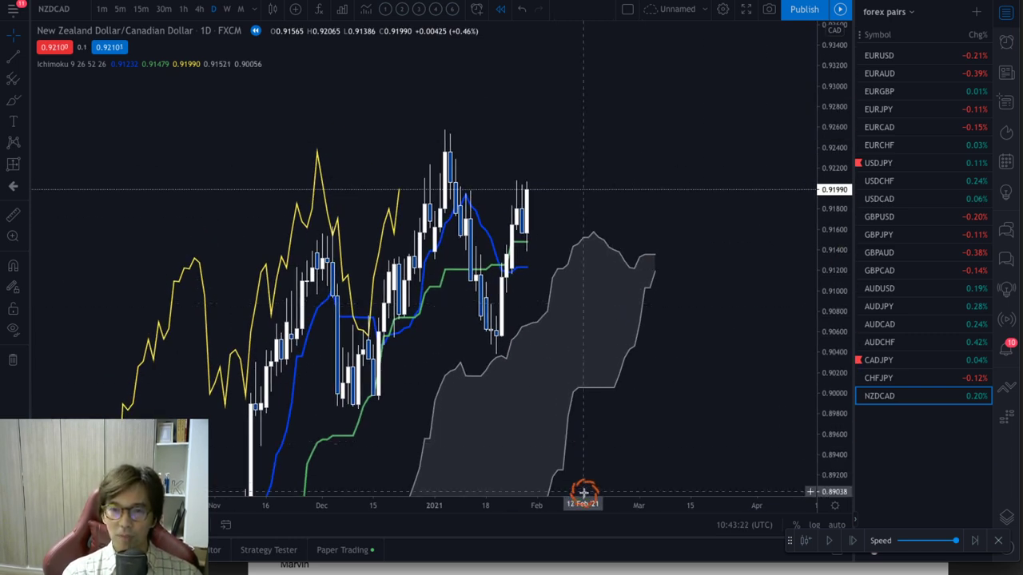
pyautogui.moveTo(582, 503); pyautogui.dragTo(633, 398)
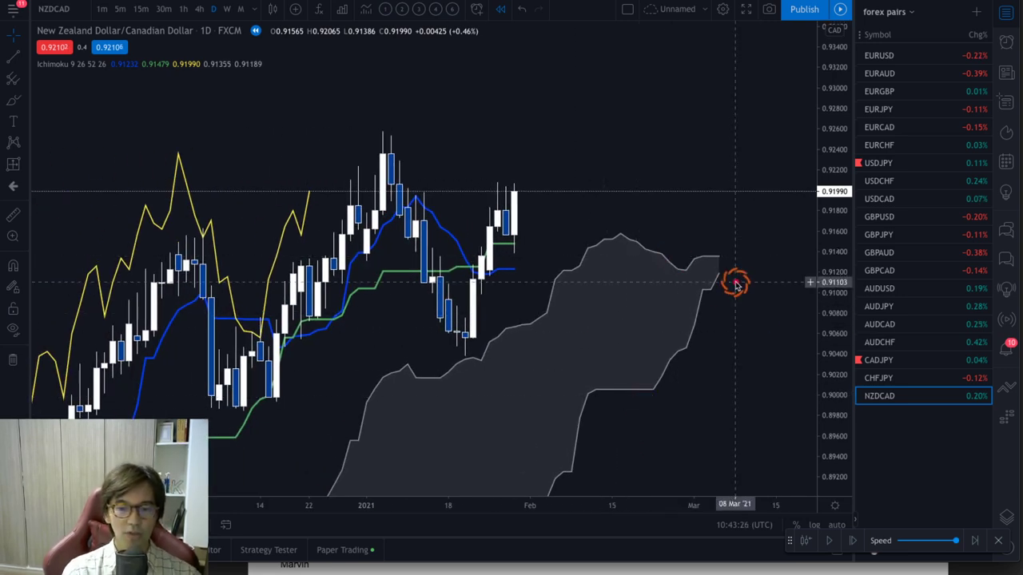
pyautogui.moveTo(714, 322)
pyautogui.mouseDown()
pyautogui.moveTo(743, 278)
pyautogui.moveTo(751, 288)
pyautogui.mouseUp()
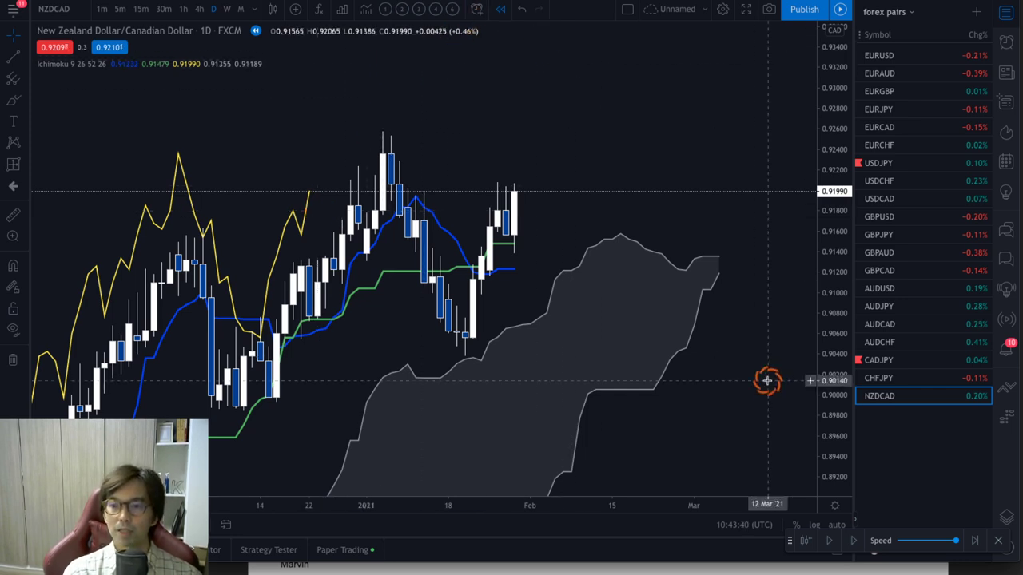
# Restart the replay from 26 Jan '21 and compare the resulting chart with the screenshot in the viewer's letter.
pyautogui.click(806, 540)
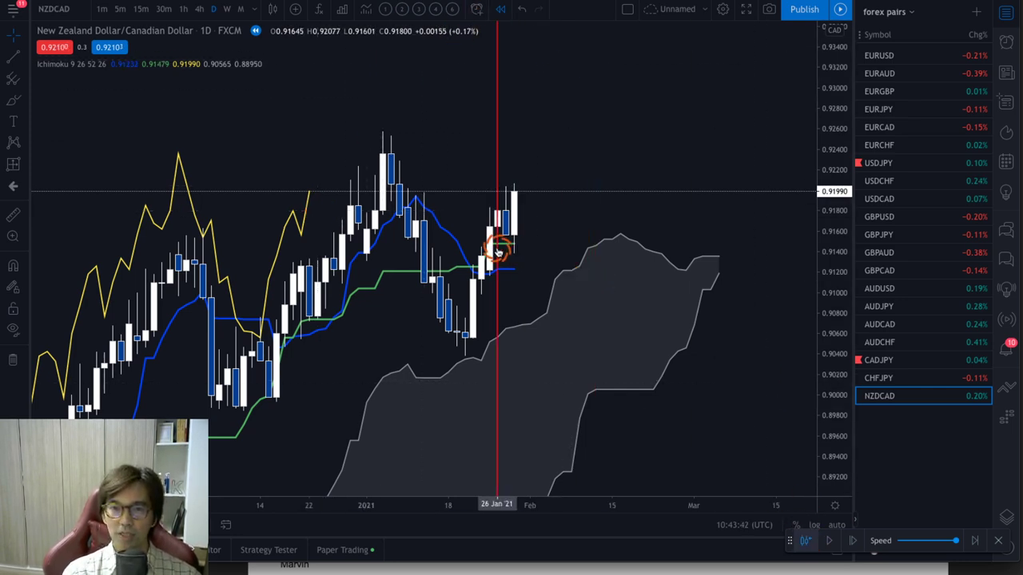
pyautogui.click(497, 240)
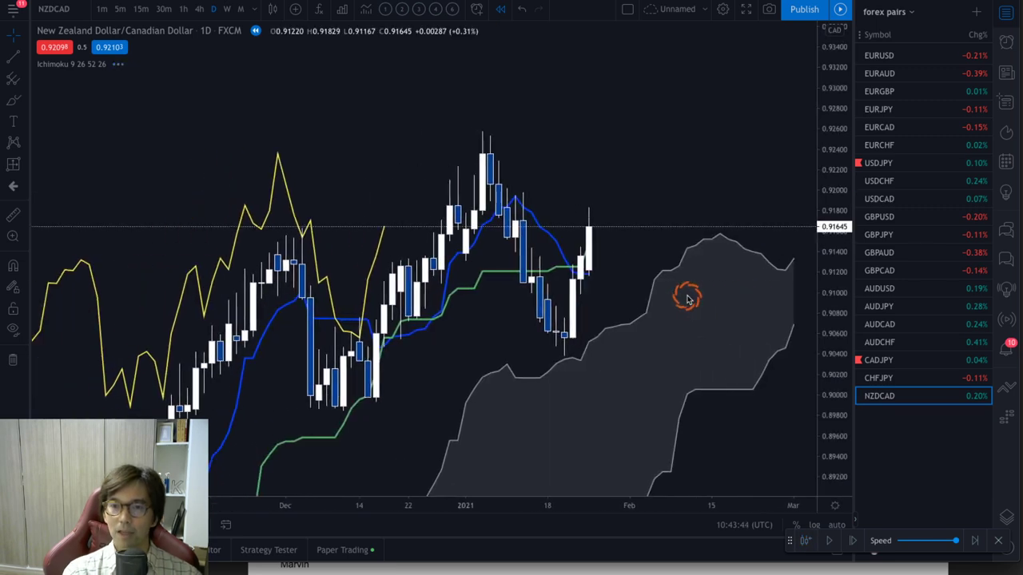
pyautogui.moveTo(727, 306); pyautogui.dragTo(664, 321)
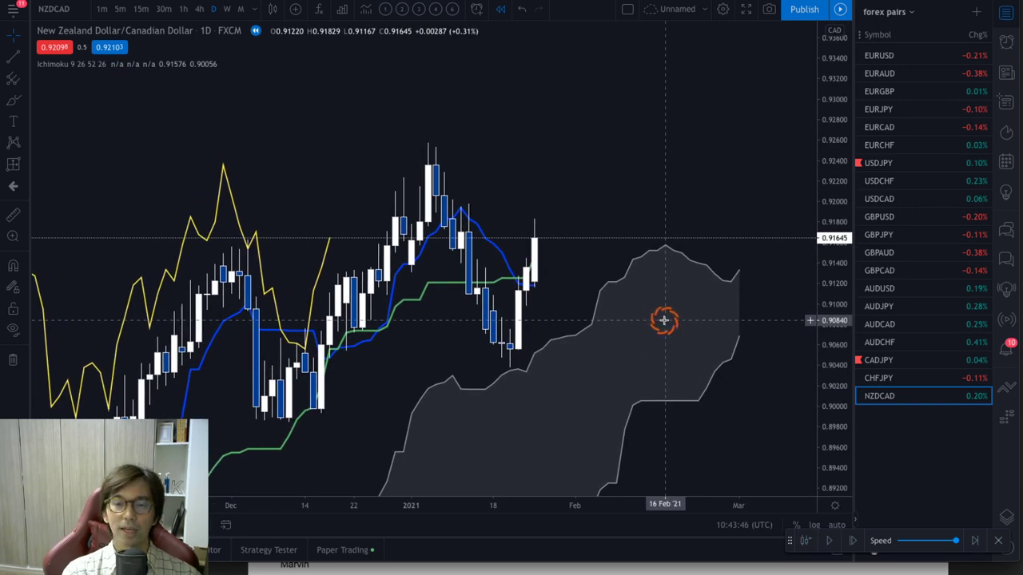
pyautogui.click(812, 571)
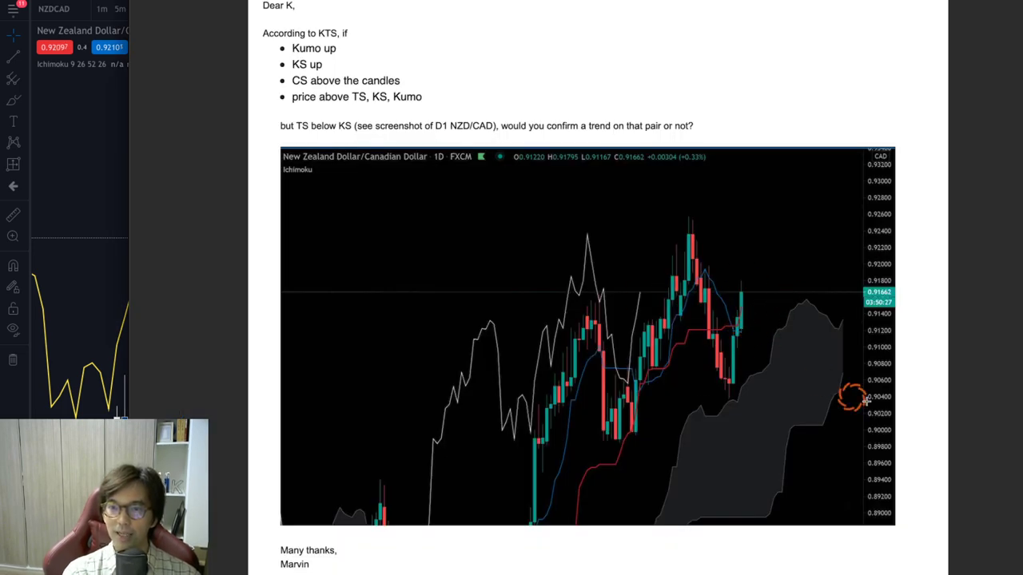
pyautogui.click(32, 129)
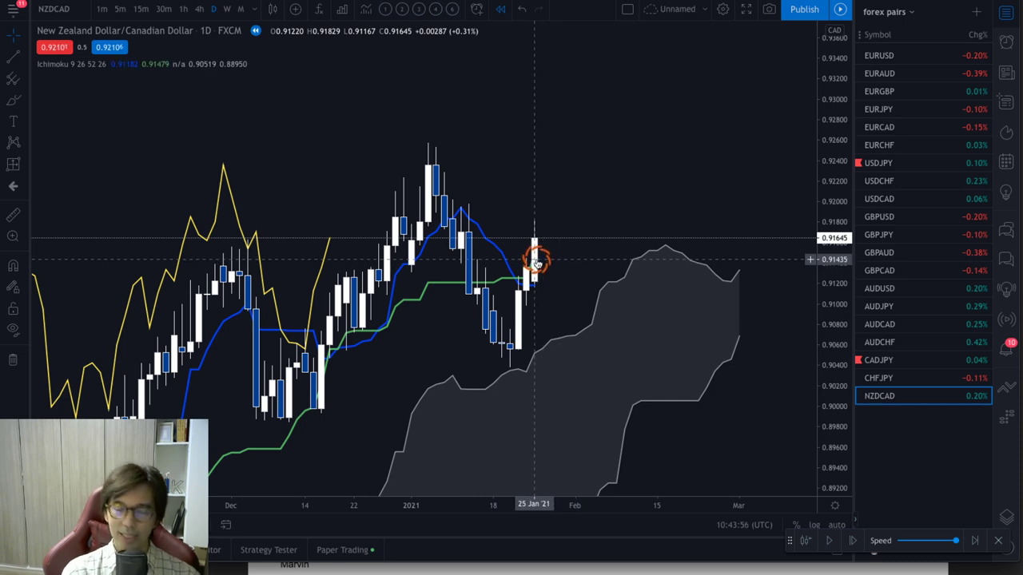
# Label the future cloud's lower edge B and upper edge A, and draw a long rising arrow through the cloud.
pyautogui.moveTo(831, 429); pyautogui.dragTo(715, 397)
pyautogui.moveTo(402, 501); pyautogui.dragTo(488, 500)
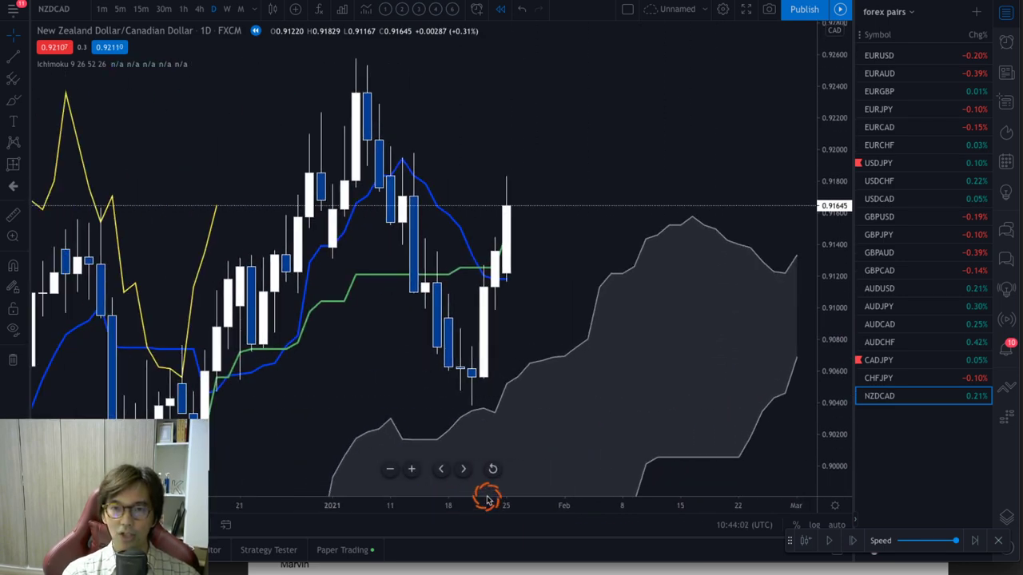
pyautogui.hscroll(2, 538, 340)
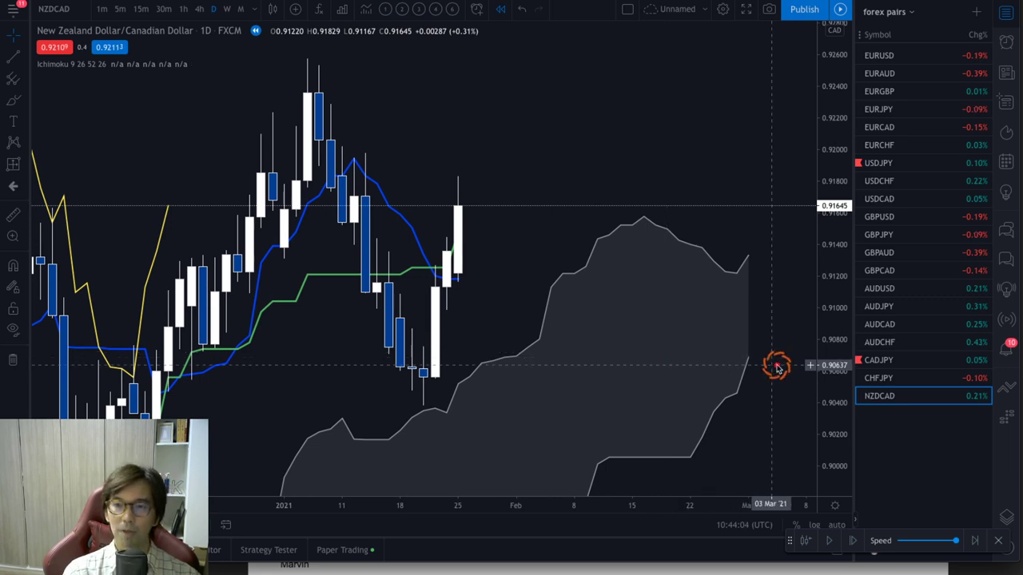
pyautogui.moveTo(754, 400)
pyautogui.mouseDown()
pyautogui.moveTo(754, 413)
pyautogui.moveTo(776, 402)
pyautogui.moveTo(756, 439)
pyautogui.mouseUp()
pyautogui.moveTo(662, 206)
pyautogui.mouseDown()
pyautogui.moveTo(695, 179)
pyautogui.moveTo(700, 190)
pyautogui.moveTo(677, 167)
pyautogui.moveTo(700, 167)
pyautogui.mouseUp()
pyautogui.moveTo(493, 481)
pyautogui.mouseDown()
pyautogui.moveTo(679, 318)
pyautogui.moveTo(680, 350)
pyautogui.mouseUp()
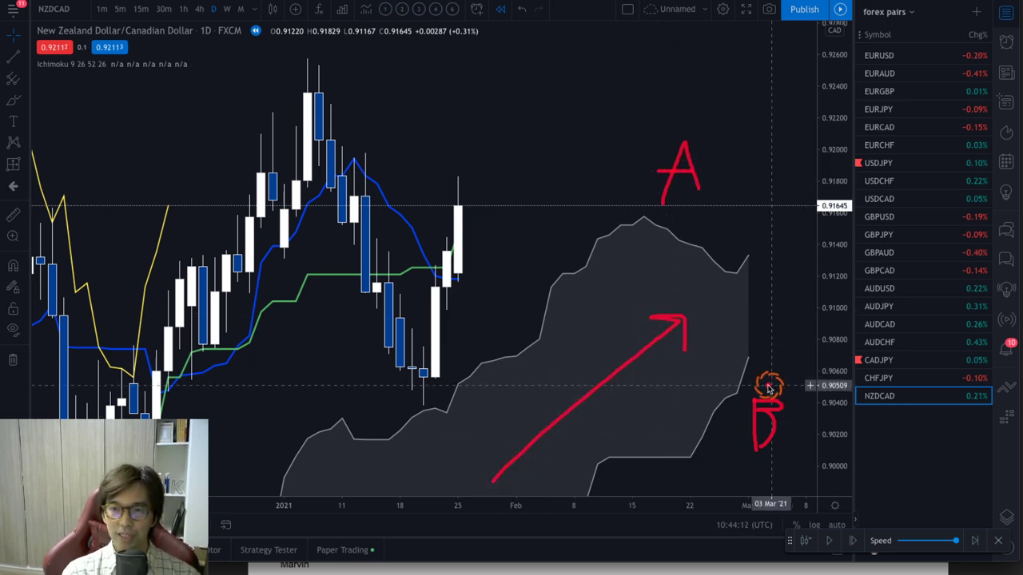
# Draw short rising arrows at both cloud edges and the latest candles, and circle the end of the yellow lagging line.
pyautogui.moveTo(755, 389)
pyautogui.mouseDown()
pyautogui.moveTo(779, 336)
pyautogui.moveTo(785, 360)
pyautogui.mouseUp()
pyautogui.moveTo(727, 254)
pyautogui.mouseDown()
pyautogui.moveTo(749, 224)
pyautogui.moveTo(753, 235)
pyautogui.mouseUp()
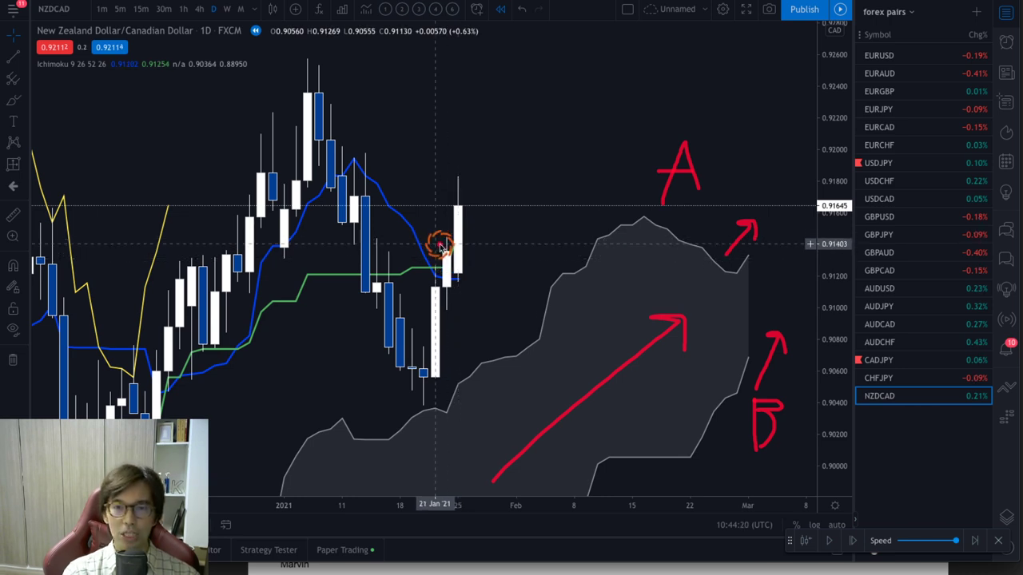
pyautogui.moveTo(436, 248)
pyautogui.mouseDown()
pyautogui.moveTo(452, 214)
pyautogui.moveTo(461, 234)
pyautogui.mouseUp()
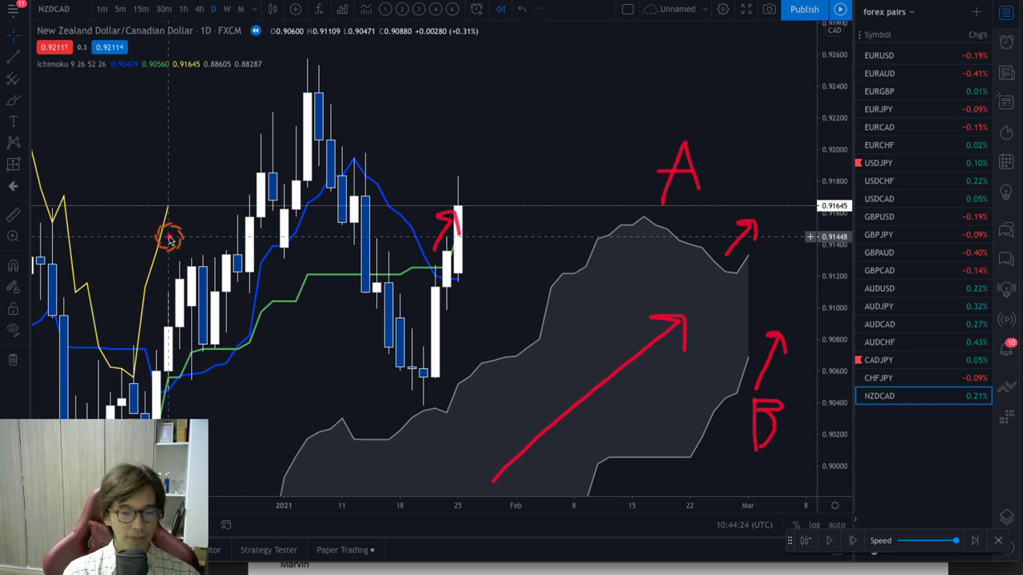
pyautogui.moveTo(169, 237)
pyautogui.mouseDown()
pyautogui.moveTo(133, 166)
pyautogui.moveTo(204, 222)
pyautogui.mouseUp()
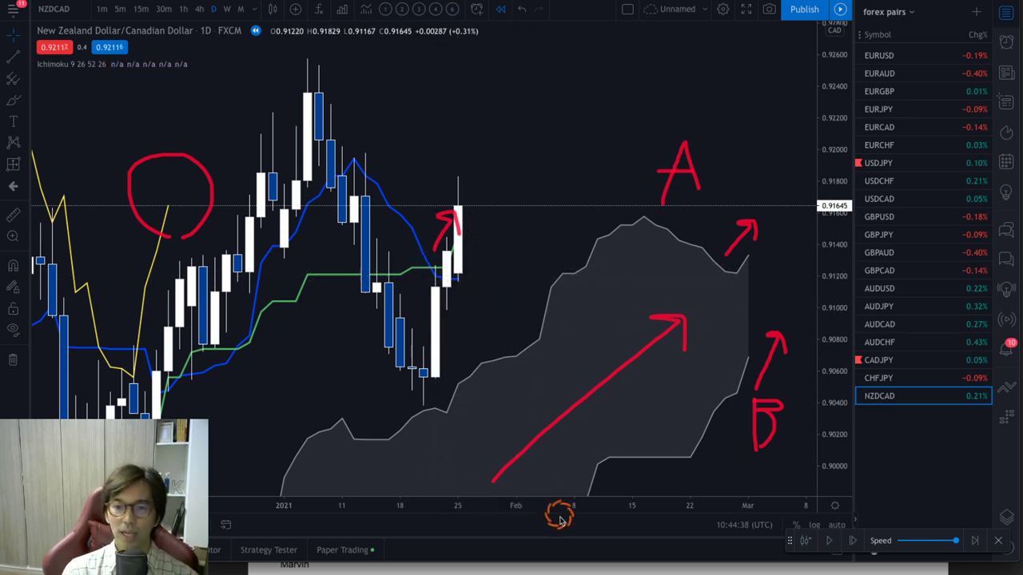
# Recheck the letter's question, draw a falling arrow from the latest candle's upper end, and clear all the red annotations.
pyautogui.click(584, 570)
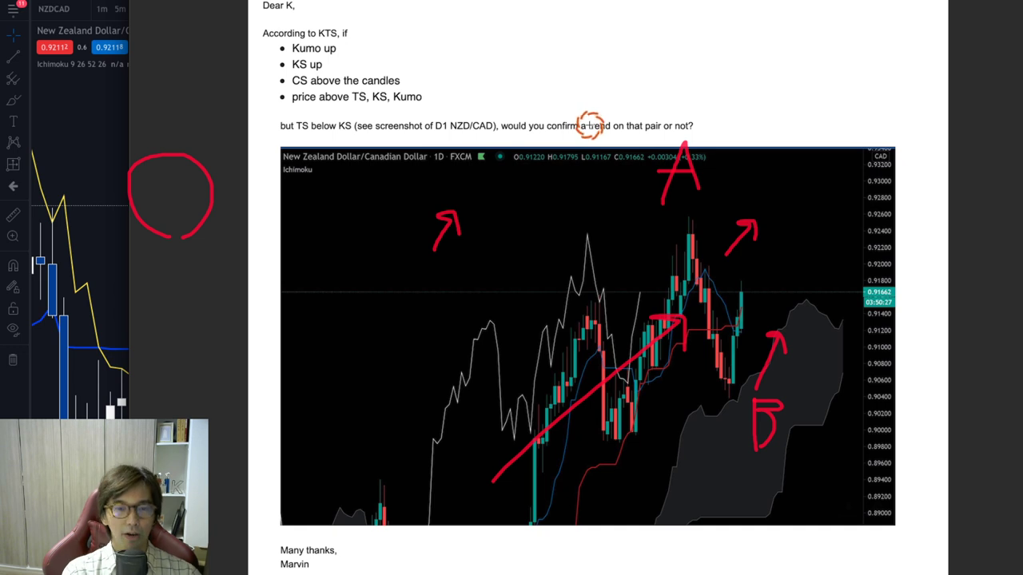
pyautogui.click(96, 125)
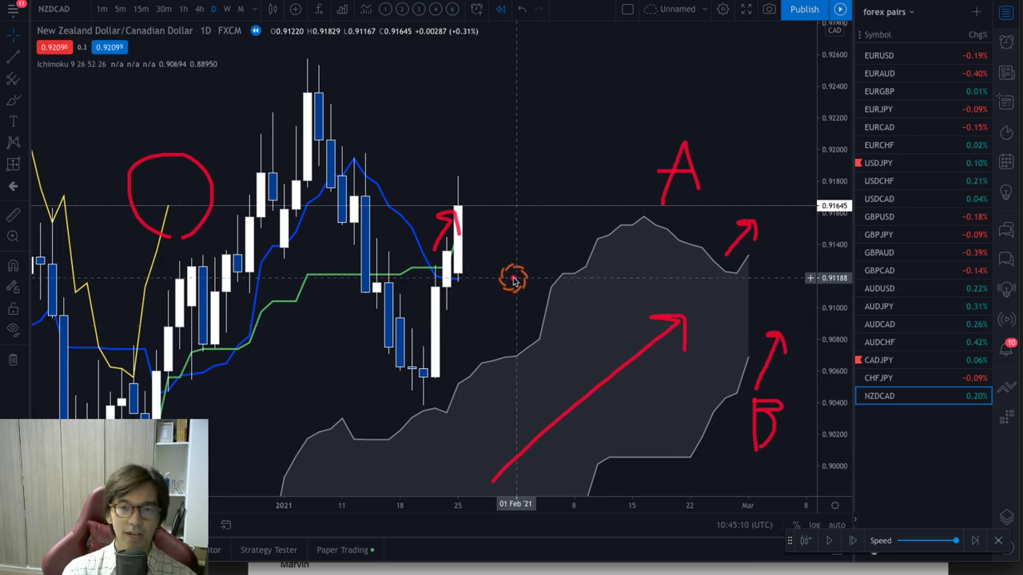
pyautogui.moveTo(464, 201); pyautogui.dragTo(520, 276)
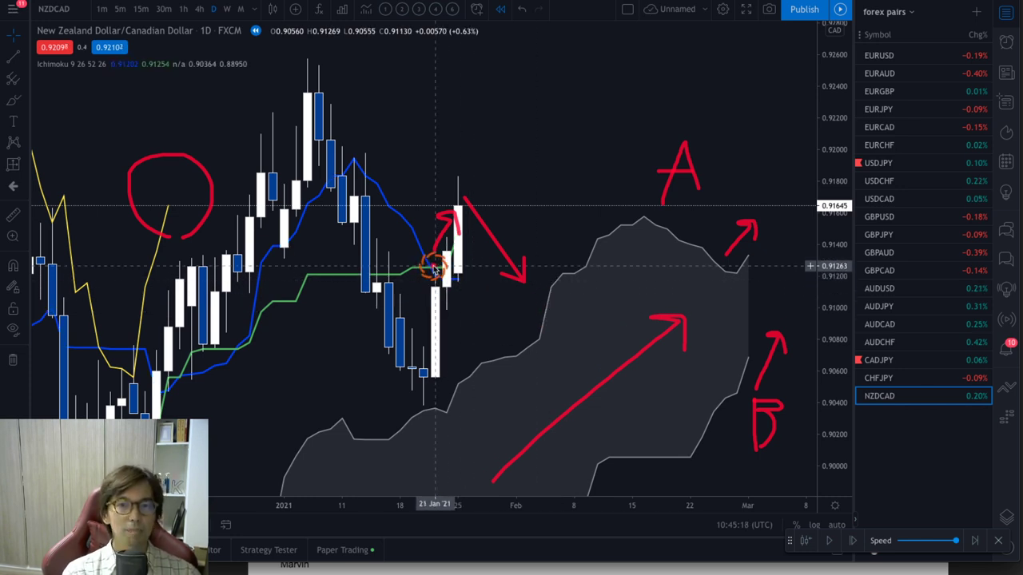
pyautogui.press('Escape')
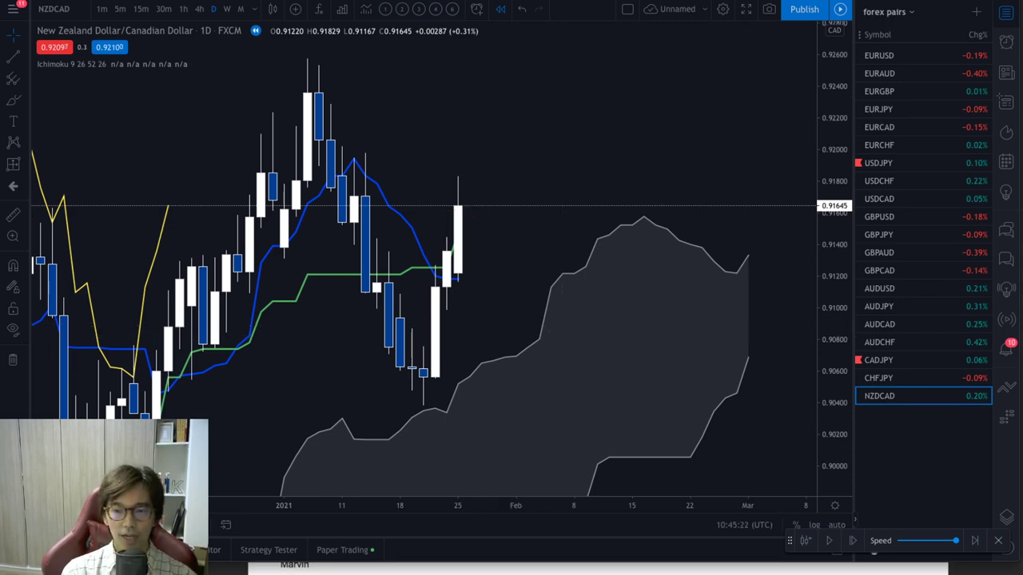
# Review the "Identify a major trend" flowchart in the strategy document and return to the NZD/CAD chart.
pyautogui.moveTo(765, 569); pyautogui.dragTo(765, 18)
pyautogui.scroll(-2, 860, 128)
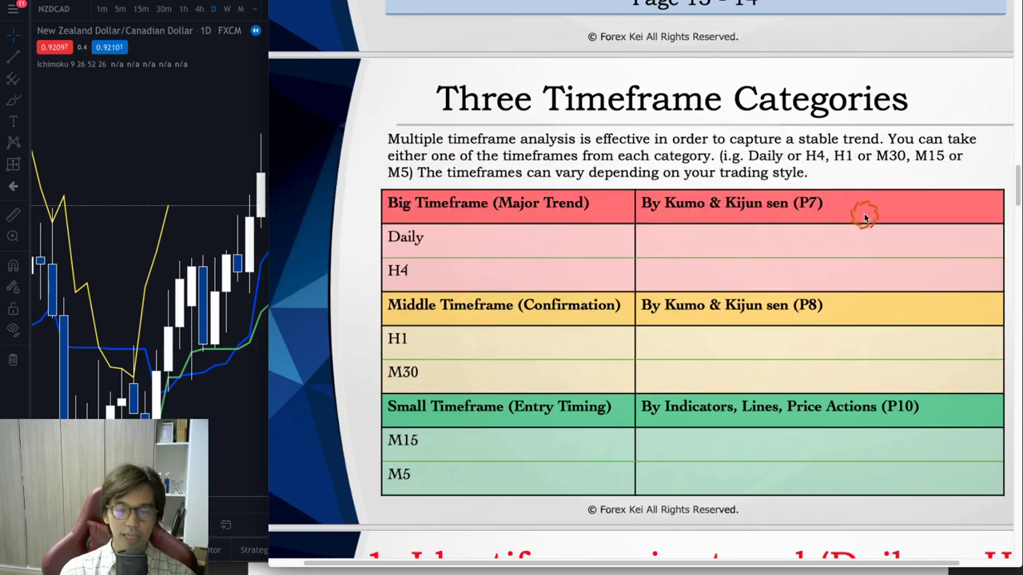
pyautogui.scroll(-6, 739, 231)
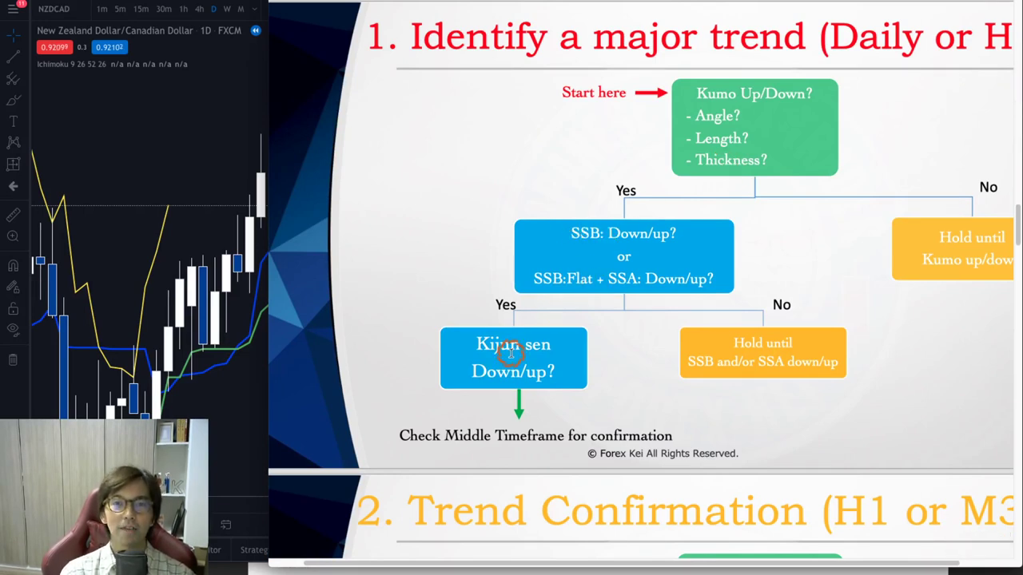
pyautogui.click(183, 298)
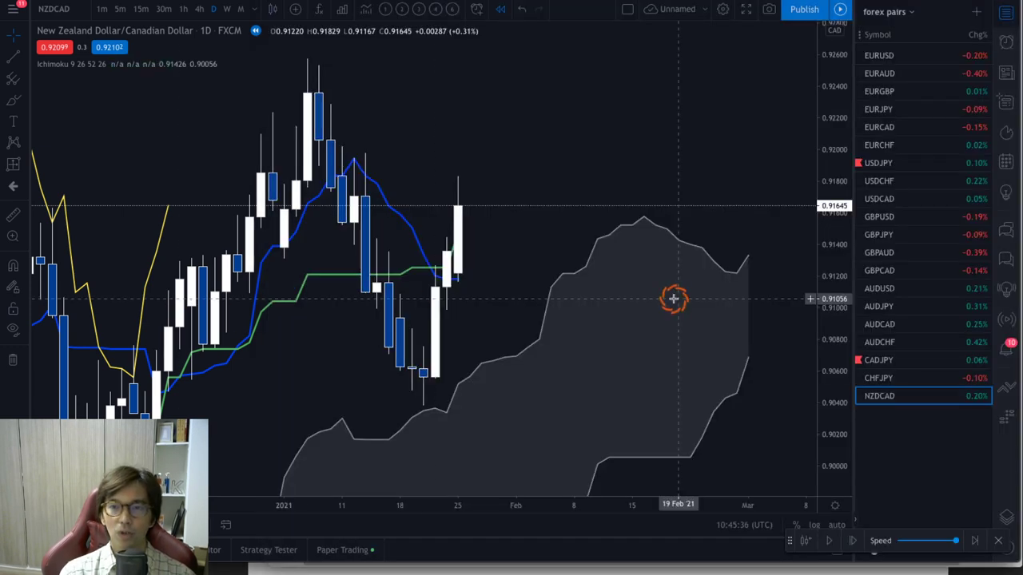
# Draw a rising arrow at the leading end of the cloud and label its lower edge B and upper edge A.
pyautogui.moveTo(678, 381)
pyautogui.mouseDown()
pyautogui.moveTo(760, 291)
pyautogui.moveTo(770, 297)
pyautogui.mouseUp()
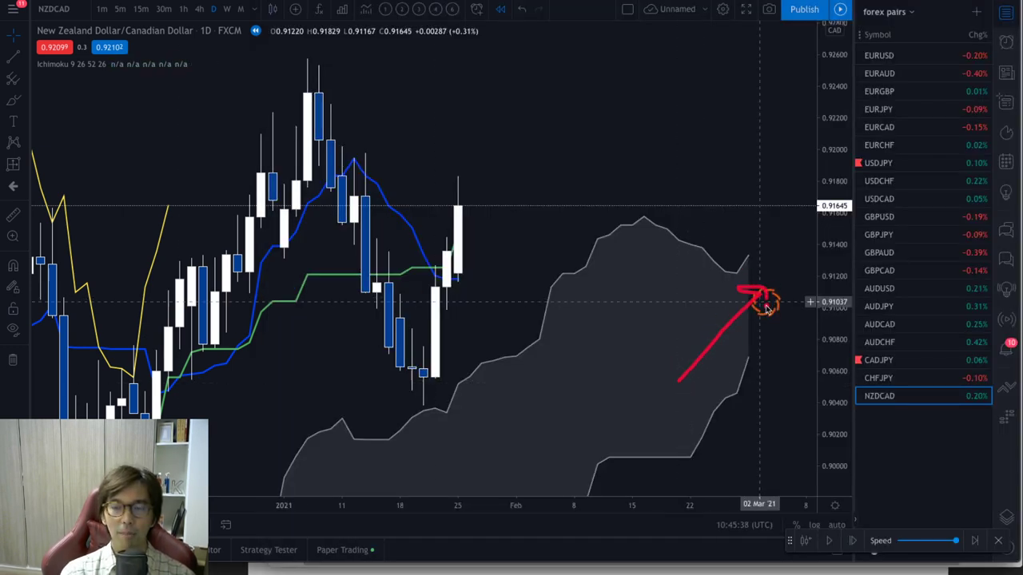
pyautogui.moveTo(761, 365)
pyautogui.mouseDown()
pyautogui.moveTo(760, 411)
pyautogui.moveTo(780, 369)
pyautogui.moveTo(788, 406)
pyautogui.moveTo(764, 415)
pyautogui.mouseUp()
pyautogui.moveTo(730, 177); pyautogui.dragTo(714, 228)
pyautogui.moveTo(728, 178)
pyautogui.mouseDown()
pyautogui.moveTo(742, 228)
pyautogui.moveTo(743, 209)
pyautogui.mouseUp()
# Draw two rising arrows over the latest candles near the green and blue lines, with two short vertical strokes above them.
pyautogui.moveTo(432, 251)
pyautogui.mouseDown()
pyautogui.moveTo(455, 213)
pyautogui.moveTo(464, 225)
pyautogui.mouseUp()
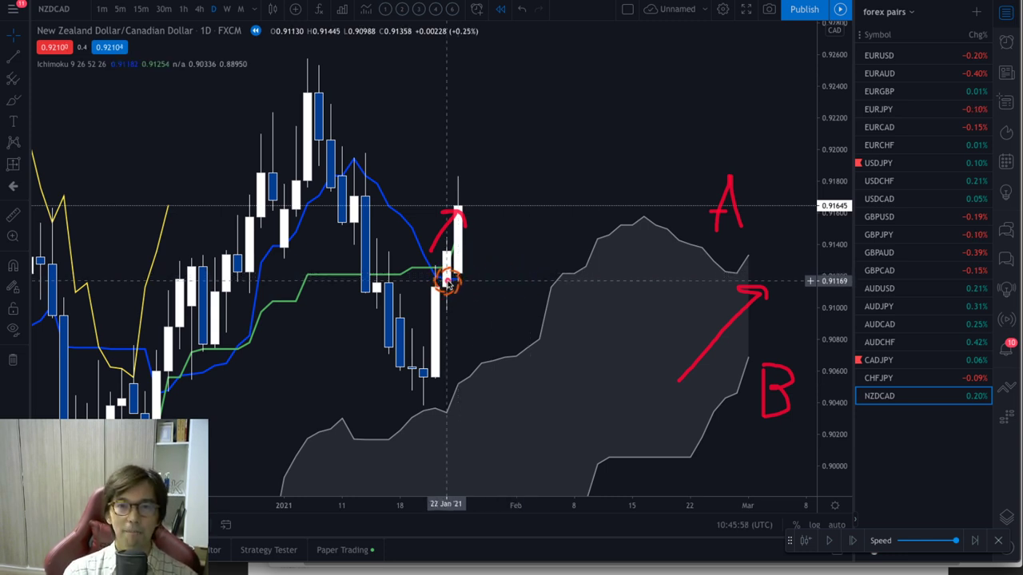
pyautogui.moveTo(448, 280)
pyautogui.mouseDown()
pyautogui.moveTo(479, 217)
pyautogui.moveTo(462, 244)
pyautogui.moveTo(479, 234)
pyautogui.mouseUp()
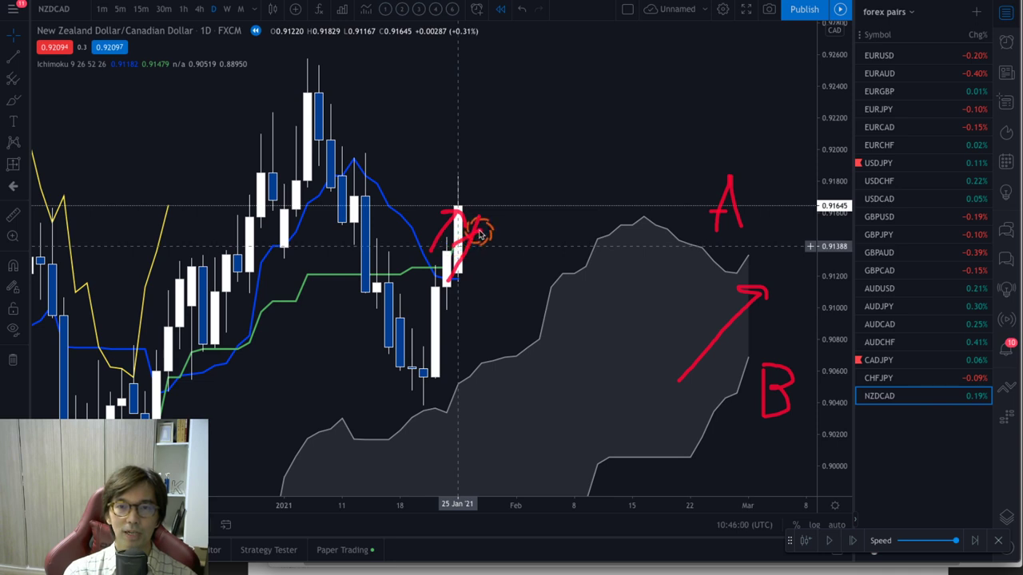
pyautogui.moveTo(462, 169); pyautogui.dragTo(461, 200)
pyautogui.moveTo(476, 158); pyautogui.dragTo(477, 192)
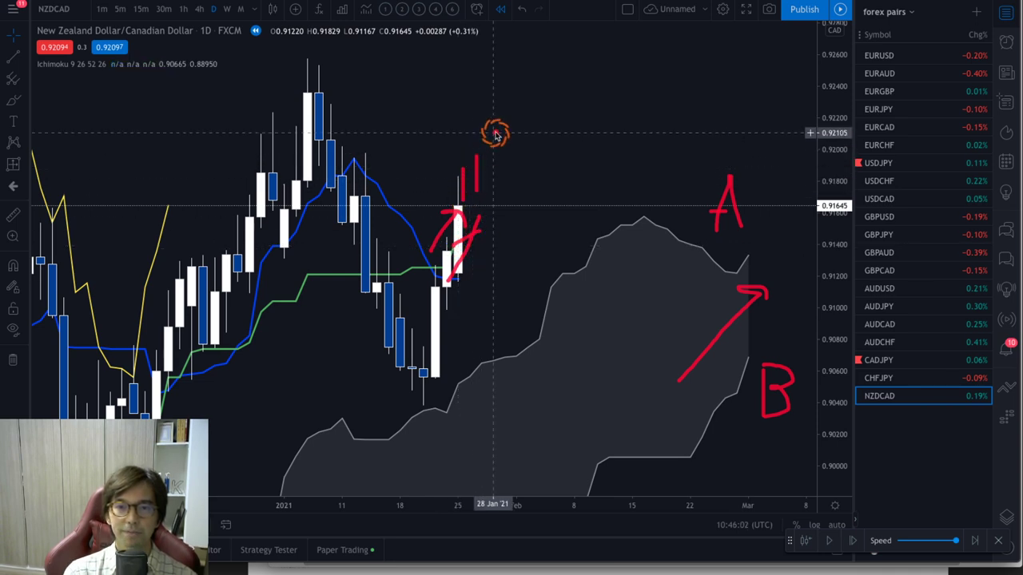
# Add two higher vertical strokes beyond the latest candle and a falling arrow from its upper end, and clear all annotations.
pyautogui.moveTo(495, 133); pyautogui.dragTo(495, 177)
pyautogui.moveTo(520, 109); pyautogui.dragTo(520, 141)
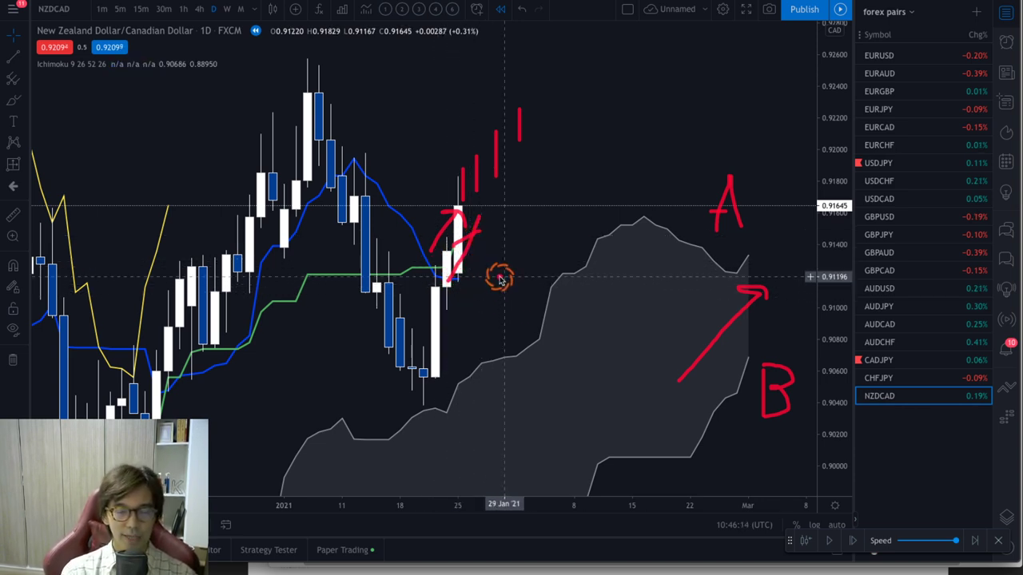
pyautogui.moveTo(480, 210)
pyautogui.mouseDown()
pyautogui.moveTo(532, 286)
pyautogui.moveTo(516, 301)
pyautogui.mouseUp()
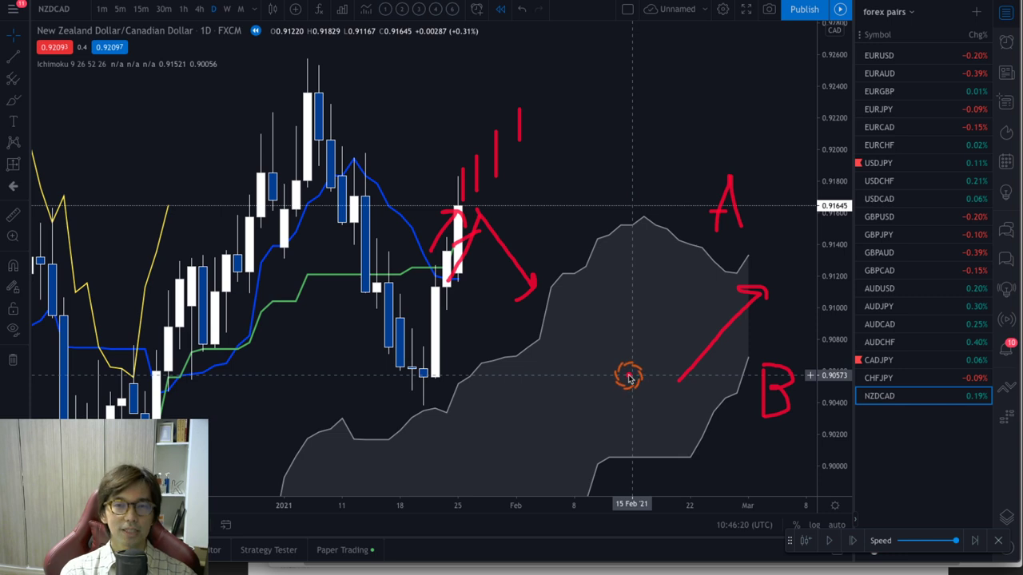
pyautogui.press('Escape')
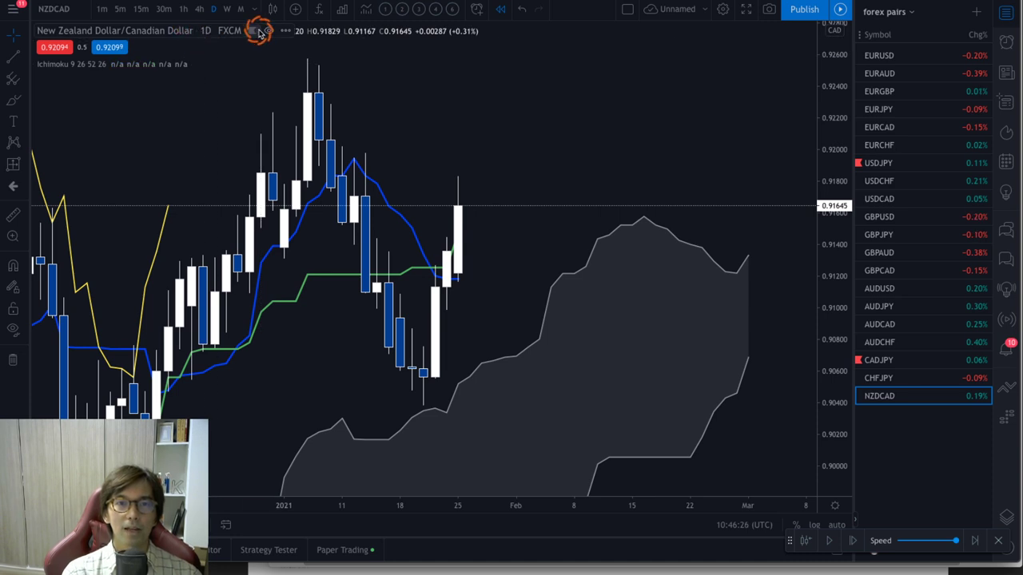
# Hide the candles, mark the green line K and the blue line T with arrows, draw rising arrows at their ends, and clear the annotations.
pyautogui.click(266, 30)
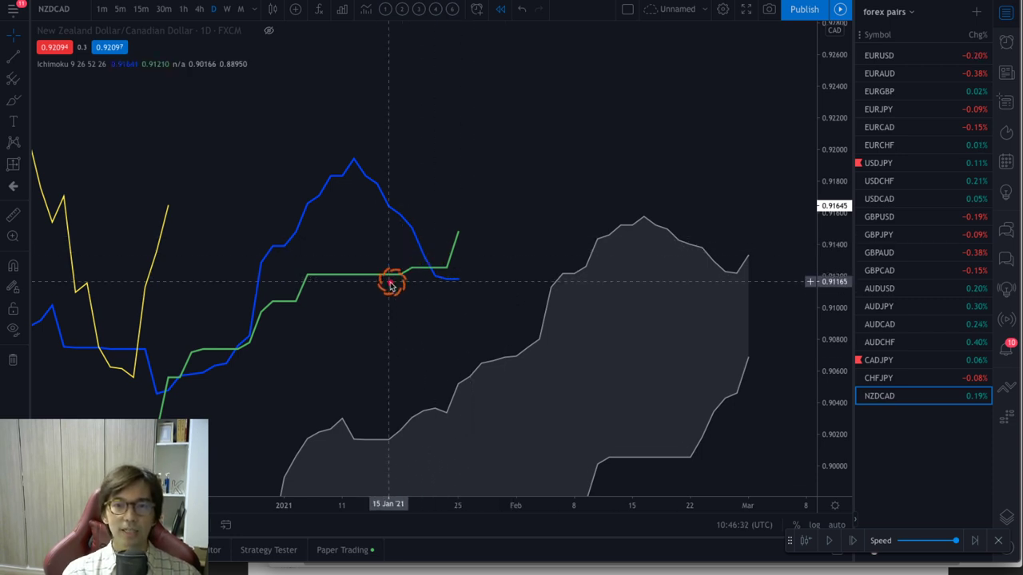
pyautogui.moveTo(347, 307)
pyautogui.mouseDown()
pyautogui.moveTo(365, 279)
pyautogui.moveTo(369, 340)
pyautogui.moveTo(422, 364)
pyautogui.mouseUp()
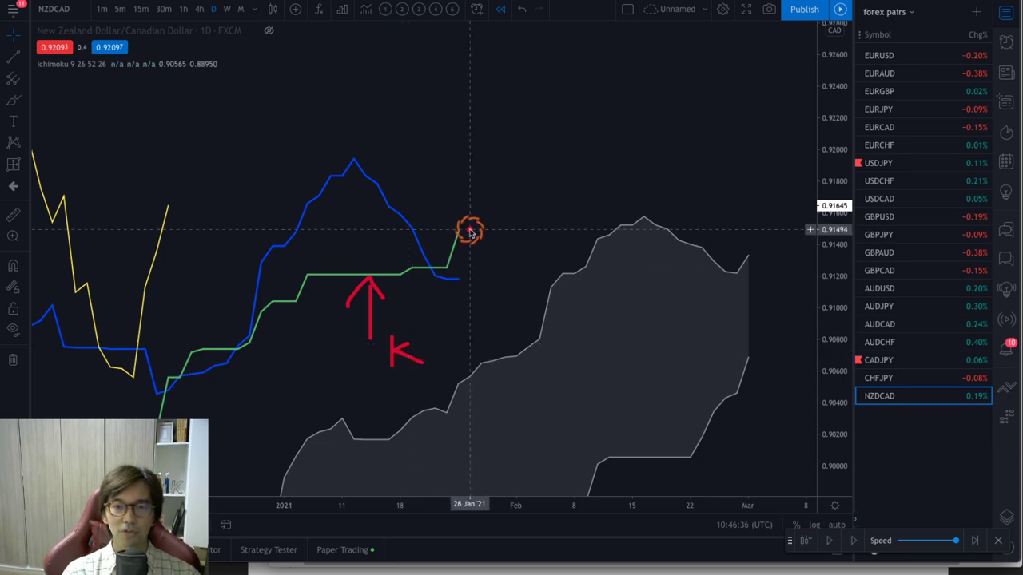
pyautogui.moveTo(440, 243)
pyautogui.mouseDown()
pyautogui.moveTo(448, 222)
pyautogui.moveTo(457, 230)
pyautogui.mouseUp()
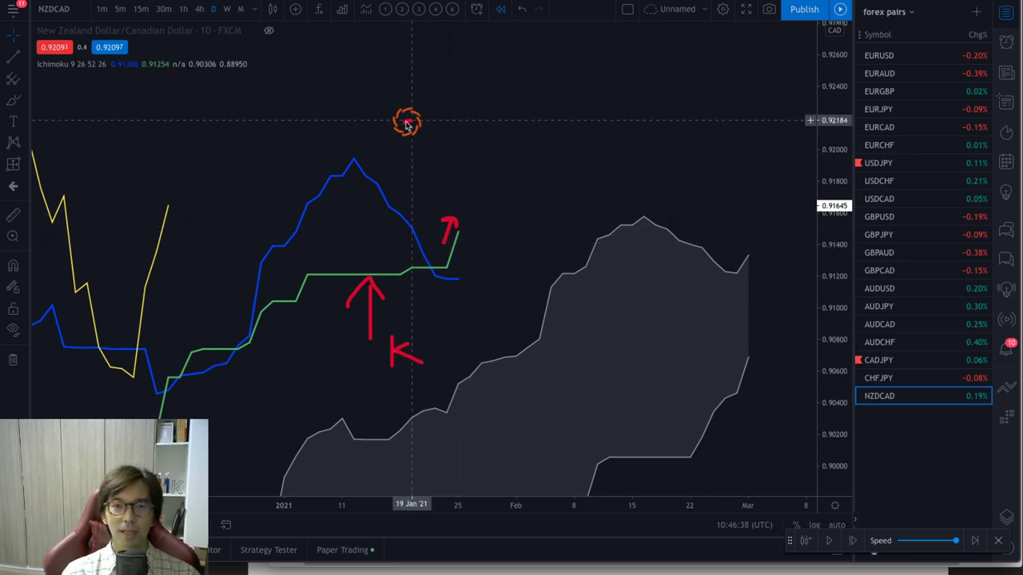
pyautogui.moveTo(412, 122)
pyautogui.mouseDown()
pyautogui.moveTo(368, 157)
pyautogui.moveTo(389, 164)
pyautogui.mouseUp()
pyautogui.moveTo(418, 96)
pyautogui.mouseDown()
pyautogui.moveTo(448, 97)
pyautogui.moveTo(438, 126)
pyautogui.mouseUp()
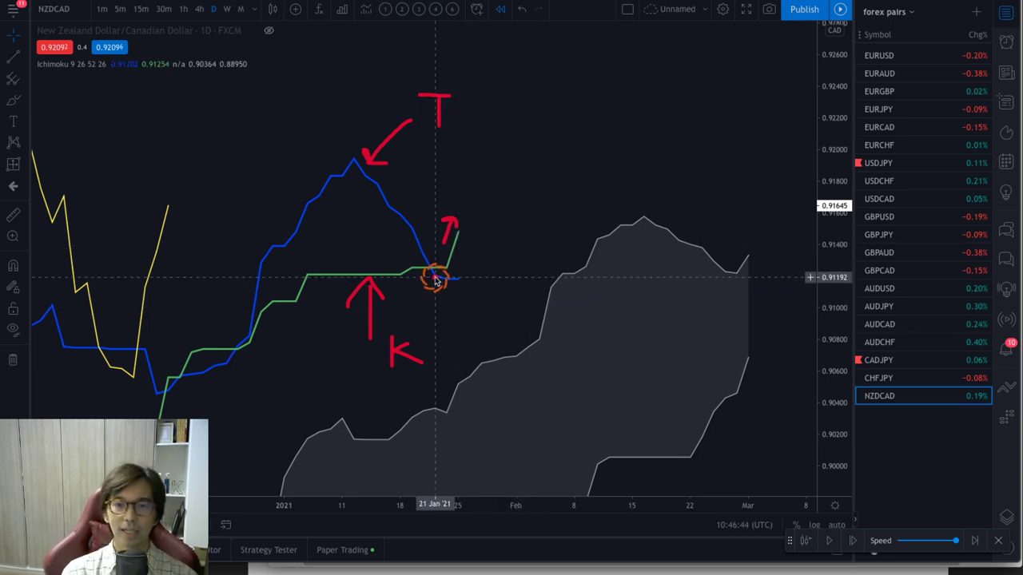
pyautogui.moveTo(438, 278)
pyautogui.mouseDown()
pyautogui.moveTo(457, 274)
pyautogui.moveTo(477, 226)
pyautogui.moveTo(455, 244)
pyautogui.moveTo(457, 232)
pyautogui.moveTo(486, 231)
pyautogui.moveTo(473, 221)
pyautogui.moveTo(477, 237)
pyautogui.mouseUp()
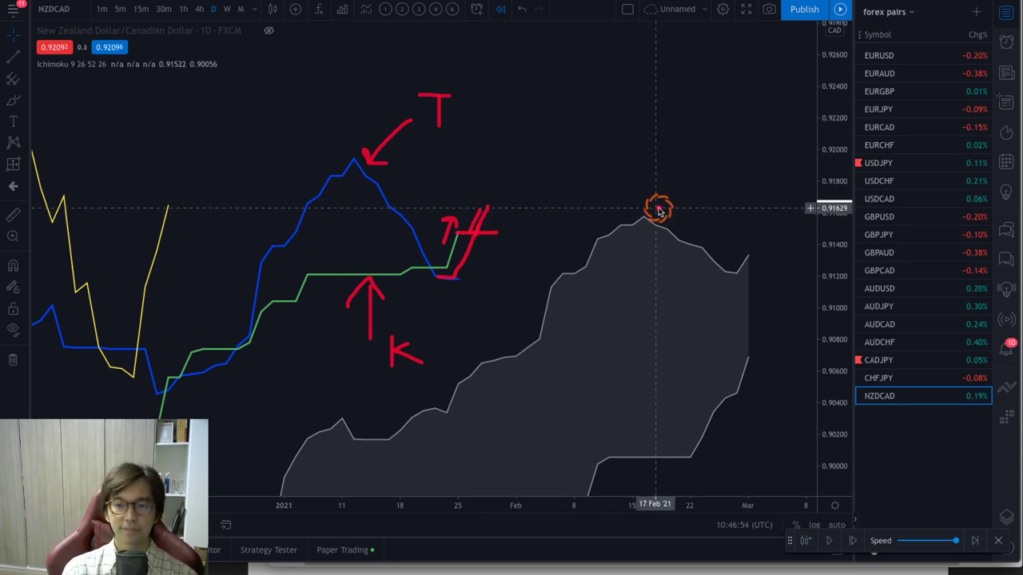
pyautogui.press('Escape')
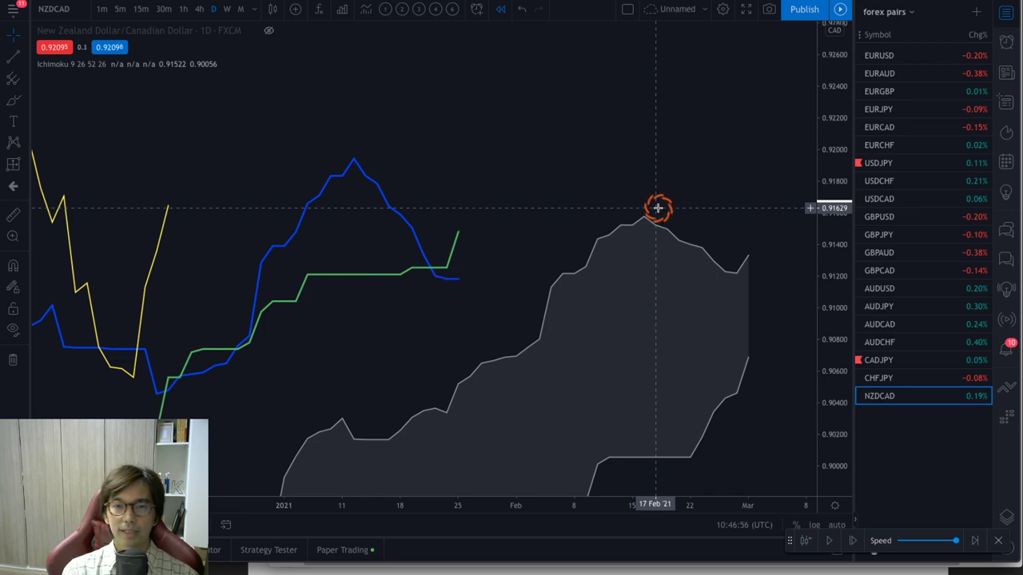
# Show the NZD/CAD candles again and exit bar replay to return to the live daily chart.
pyautogui.click(269, 31)
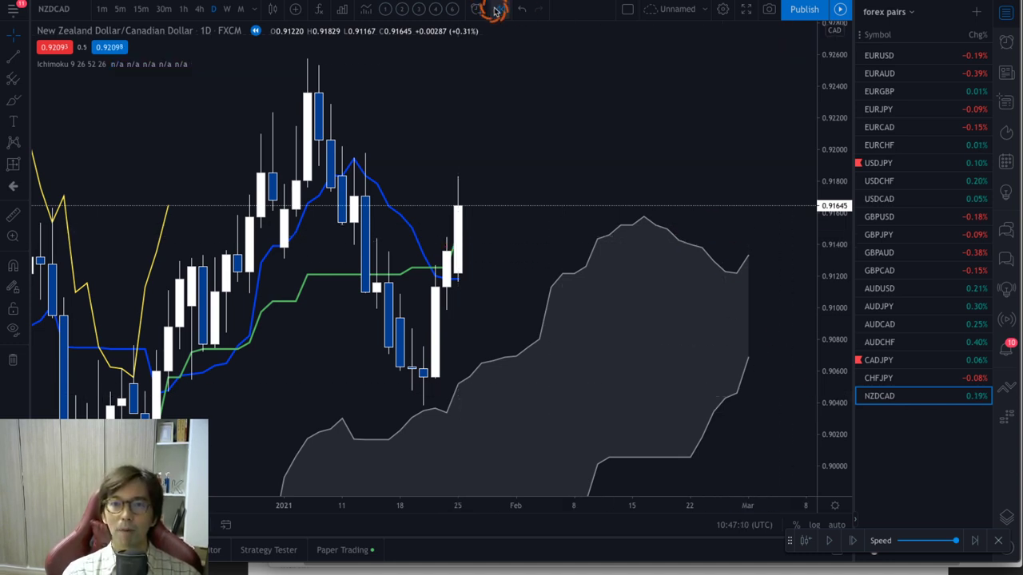
pyautogui.click(1000, 543)
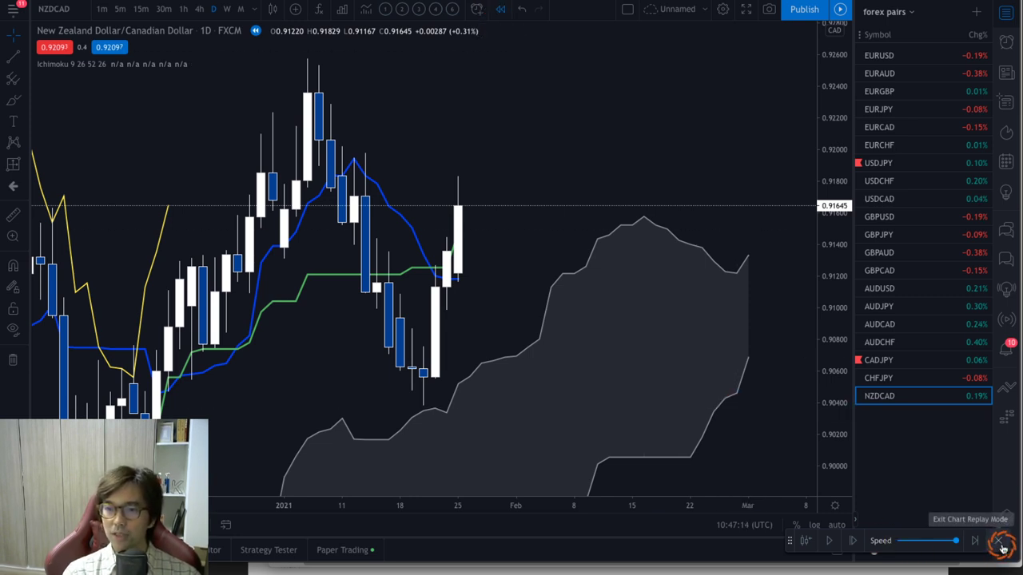
pyautogui.click(613, 317)
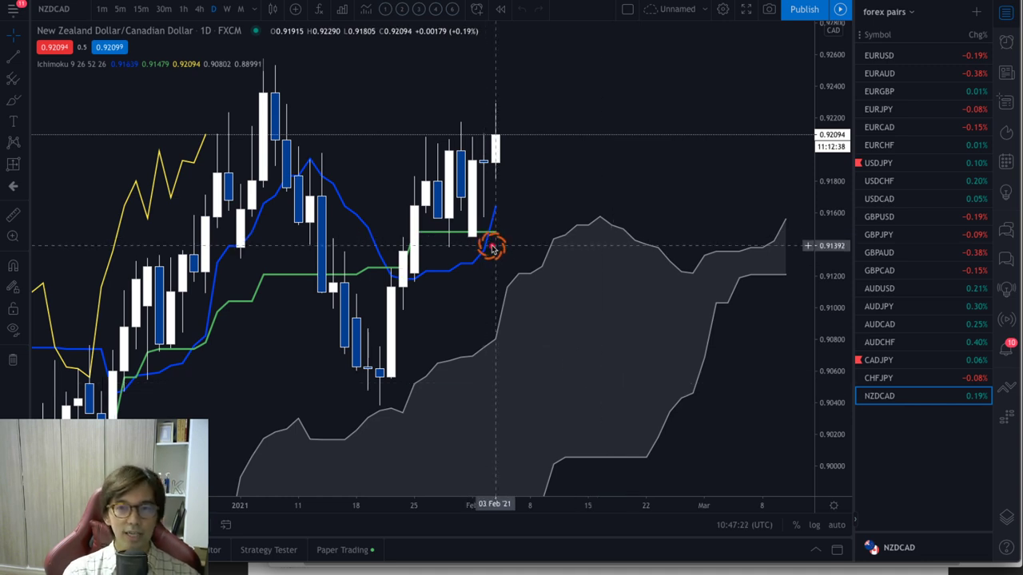
# Circle the blue-green line cross and the yellow line's end, and draw a flat arrow below and a rising arrow above the leading cloud.
pyautogui.moveTo(489, 243)
pyautogui.mouseDown()
pyautogui.moveTo(468, 221)
pyautogui.moveTo(493, 235)
pyautogui.moveTo(498, 256)
pyautogui.mouseUp()
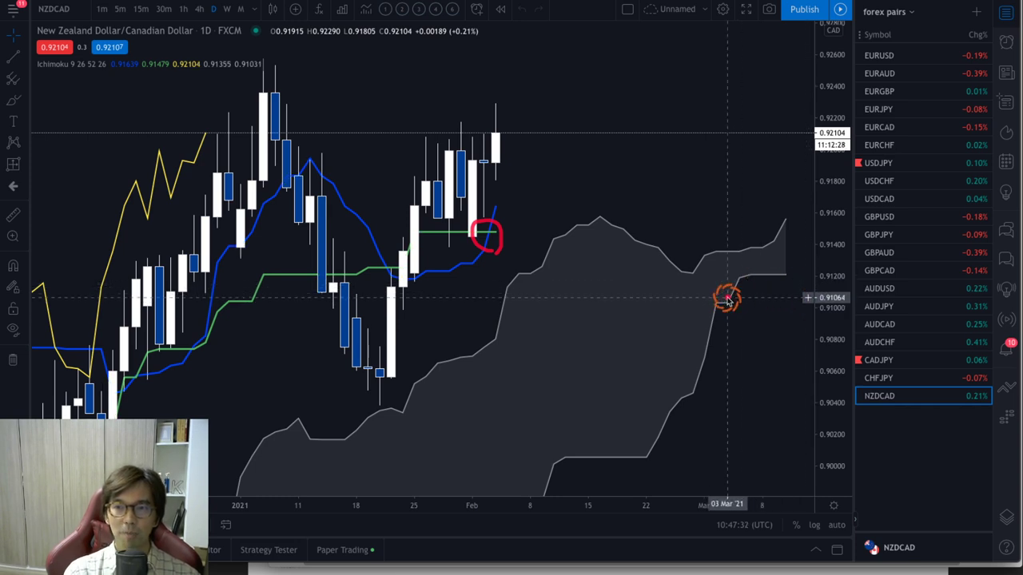
pyautogui.moveTo(727, 298); pyautogui.dragTo(791, 298)
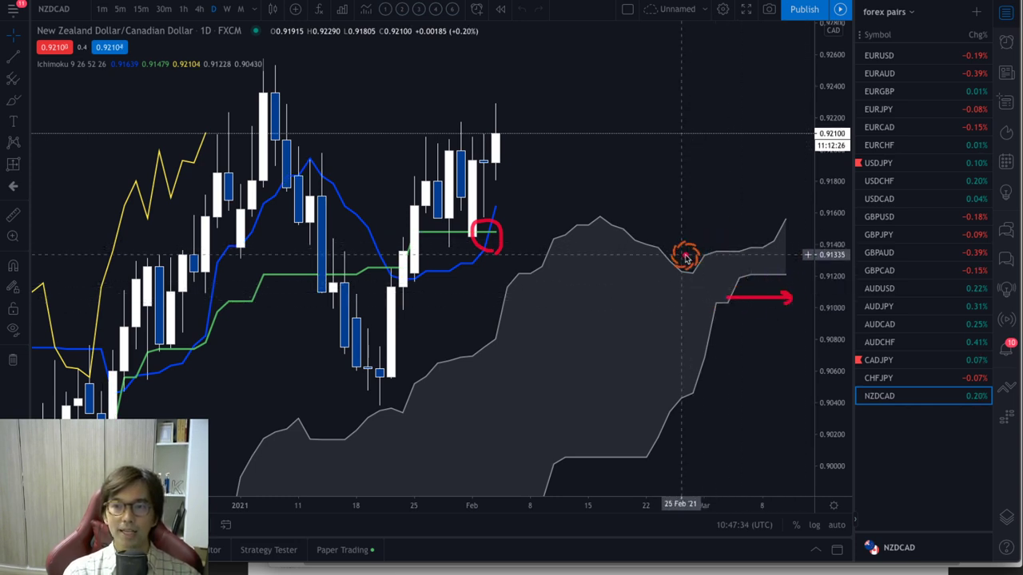
pyautogui.moveTo(685, 255)
pyautogui.mouseDown()
pyautogui.moveTo(717, 231)
pyautogui.moveTo(772, 229)
pyautogui.mouseUp()
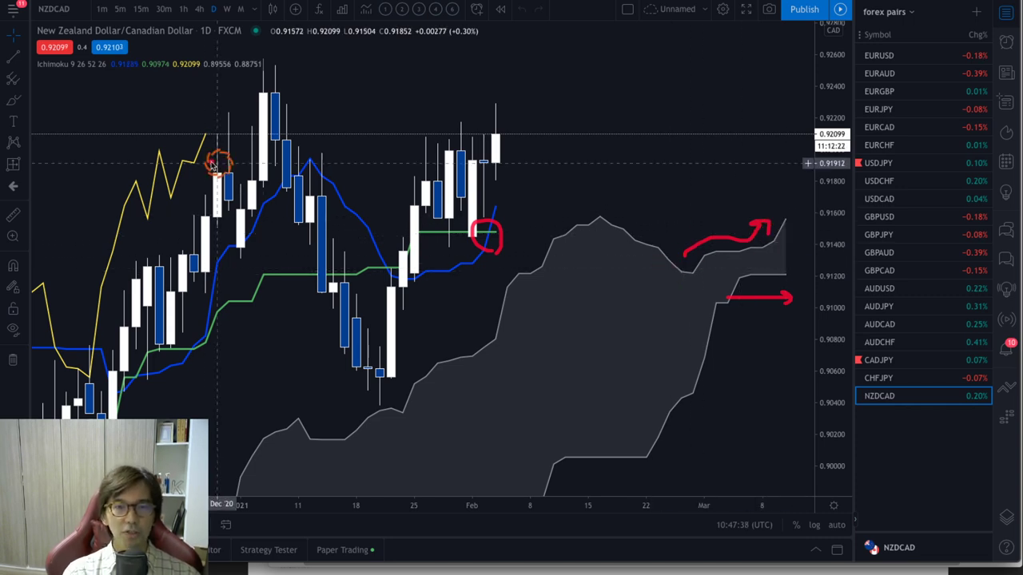
pyautogui.moveTo(212, 163)
pyautogui.mouseDown()
pyautogui.moveTo(176, 115)
pyautogui.moveTo(223, 158)
pyautogui.mouseUp()
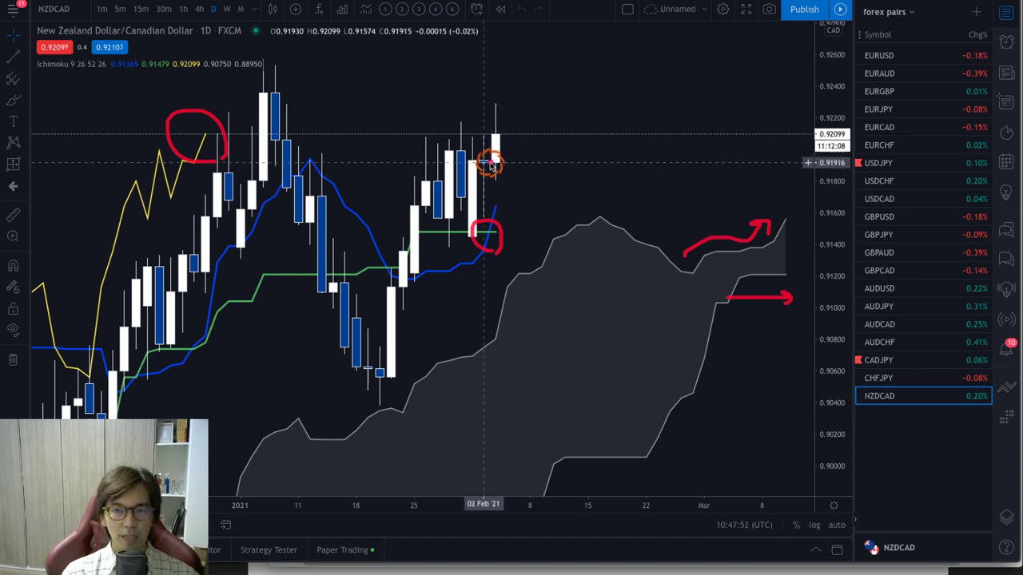
# Draw a horizontal line at the early January high and rising arrows from the latest candle through it, and clear all annotations.
pyautogui.moveTo(491, 160); pyautogui.dragTo(576, 54)
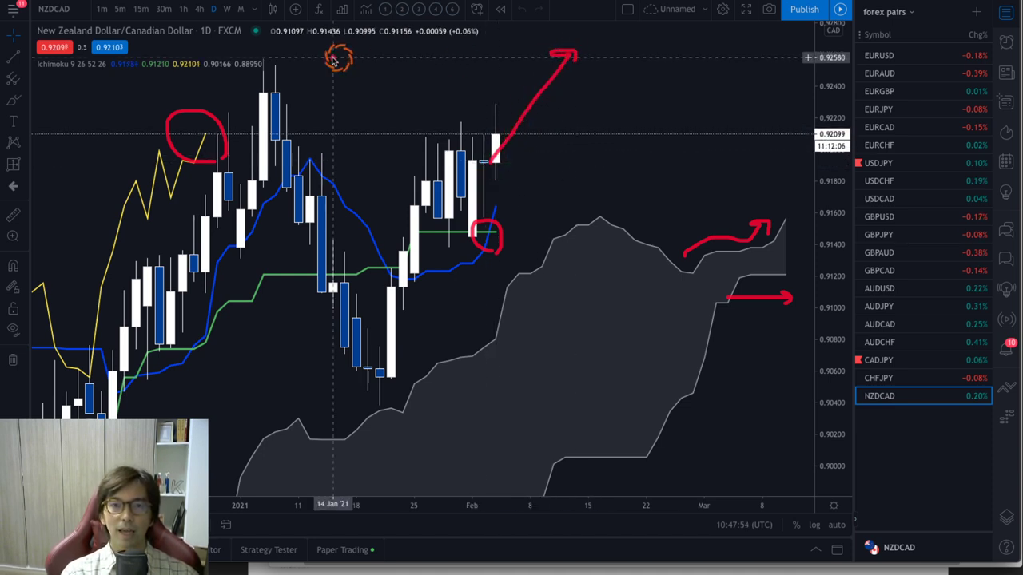
pyautogui.moveTo(245, 61); pyautogui.dragTo(644, 54)
pyautogui.moveTo(539, 78); pyautogui.dragTo(598, 24)
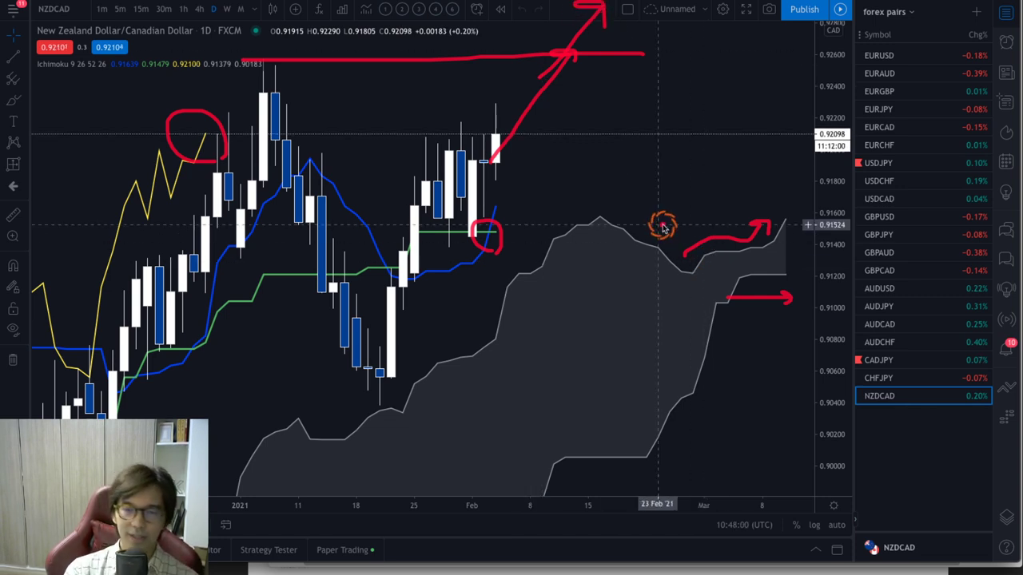
pyautogui.press('Escape')
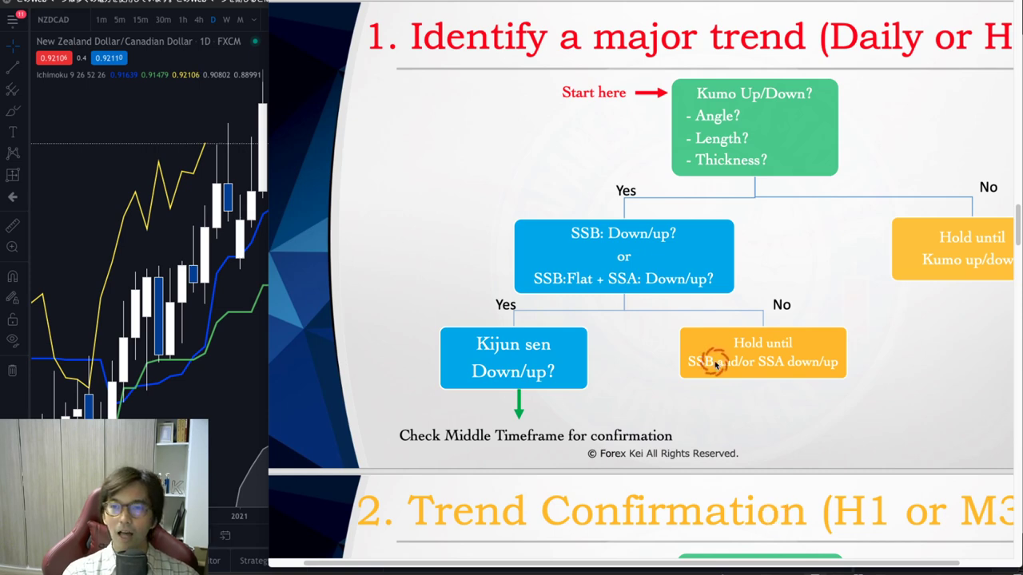
# Review the "Three Timeframe Categories" table above the flowchart and bring up the channel's welcome slide.
pyautogui.scroll(1, 780, 403)
pyautogui.scroll(5, 780, 402)
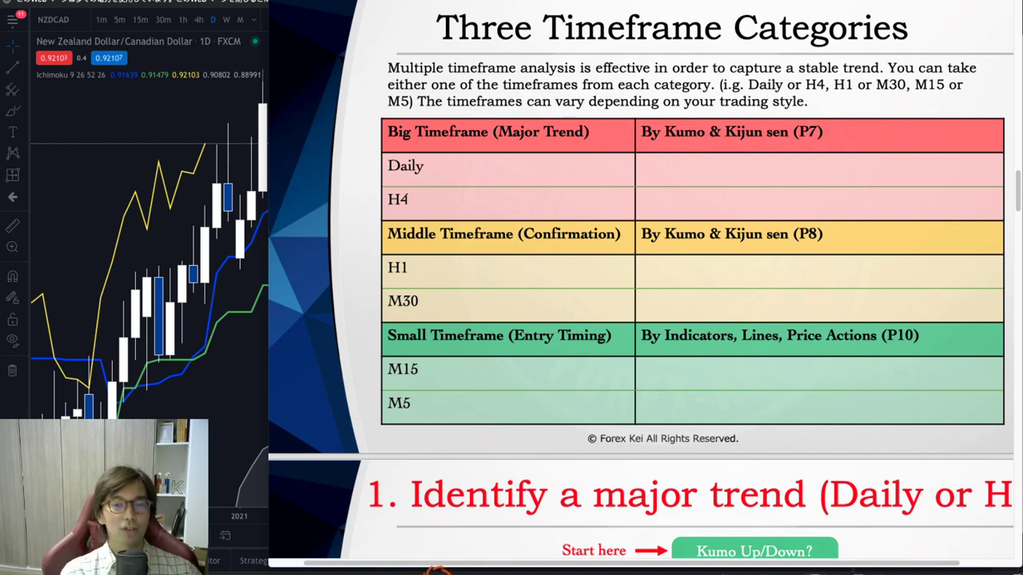
pyautogui.click(437, 571)
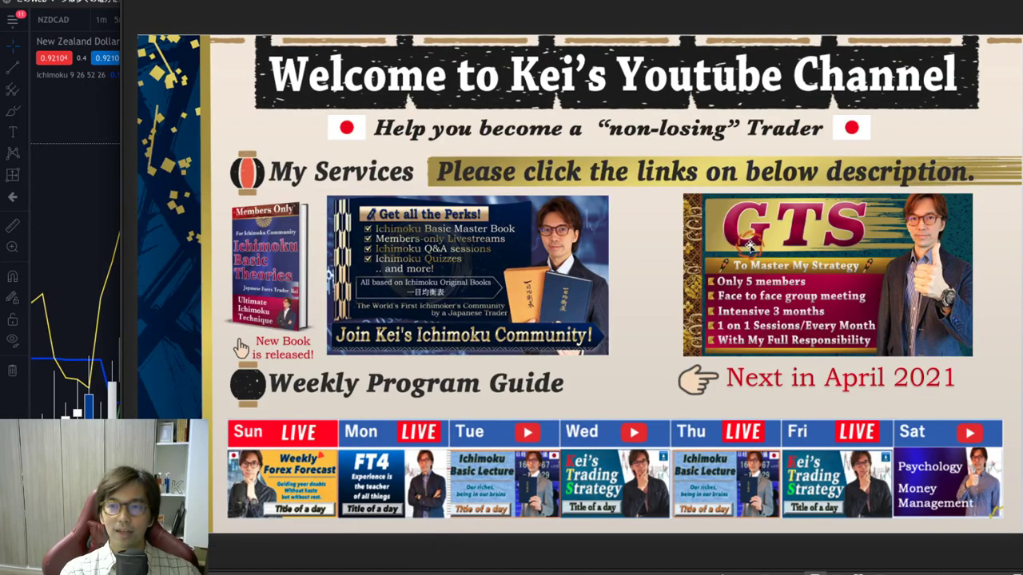
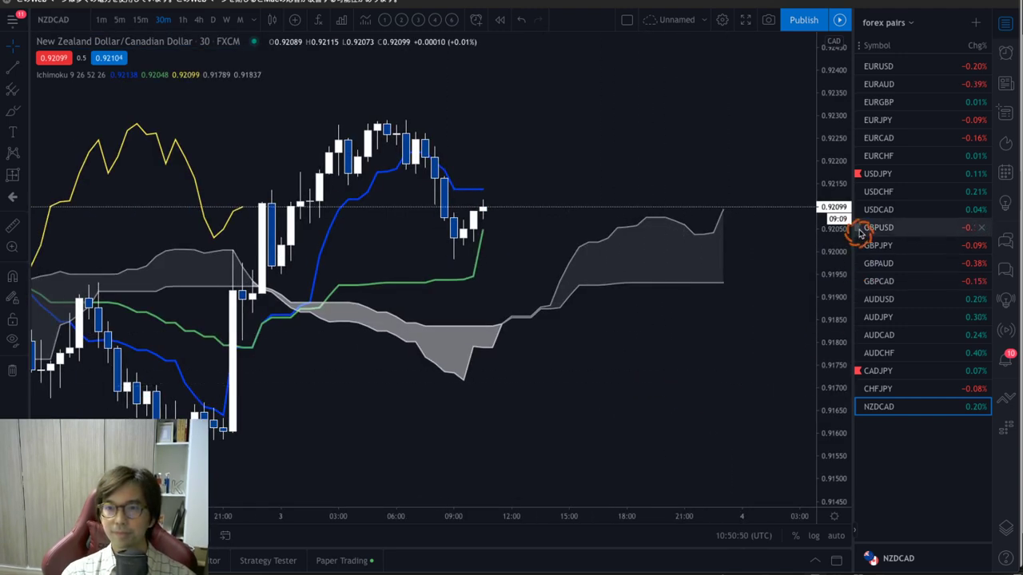
# On the 30-minute chart, draw rising arrows in the leading cloud and beside the latest candles, and mark the area near the yellow line's end.
pyautogui.moveTo(364, 528); pyautogui.dragTo(646, 310)
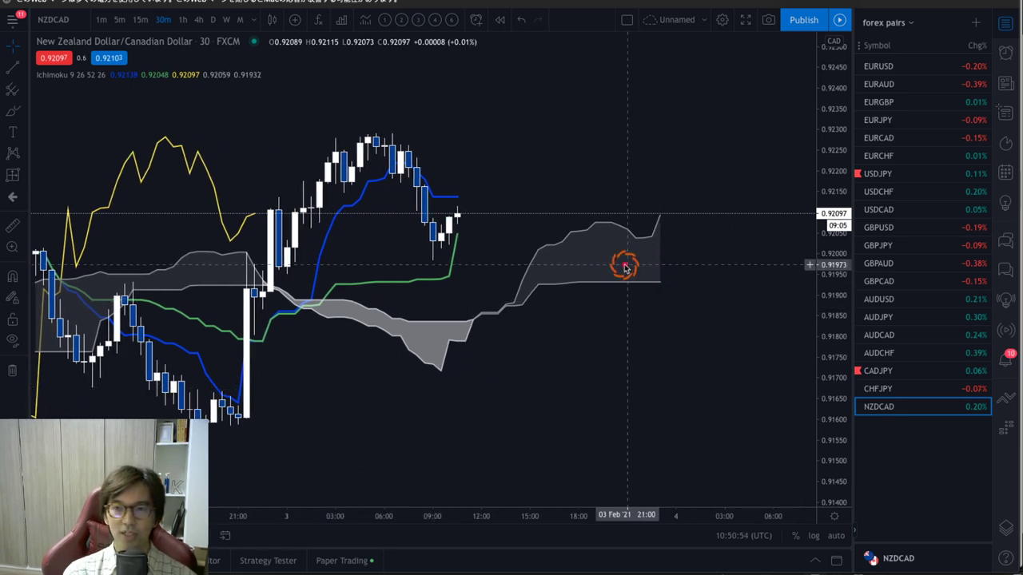
pyautogui.moveTo(617, 266)
pyautogui.mouseDown()
pyautogui.moveTo(701, 219)
pyautogui.moveTo(695, 232)
pyautogui.mouseUp()
pyautogui.moveTo(430, 294)
pyautogui.mouseDown()
pyautogui.moveTo(523, 224)
pyautogui.moveTo(528, 235)
pyautogui.mouseUp()
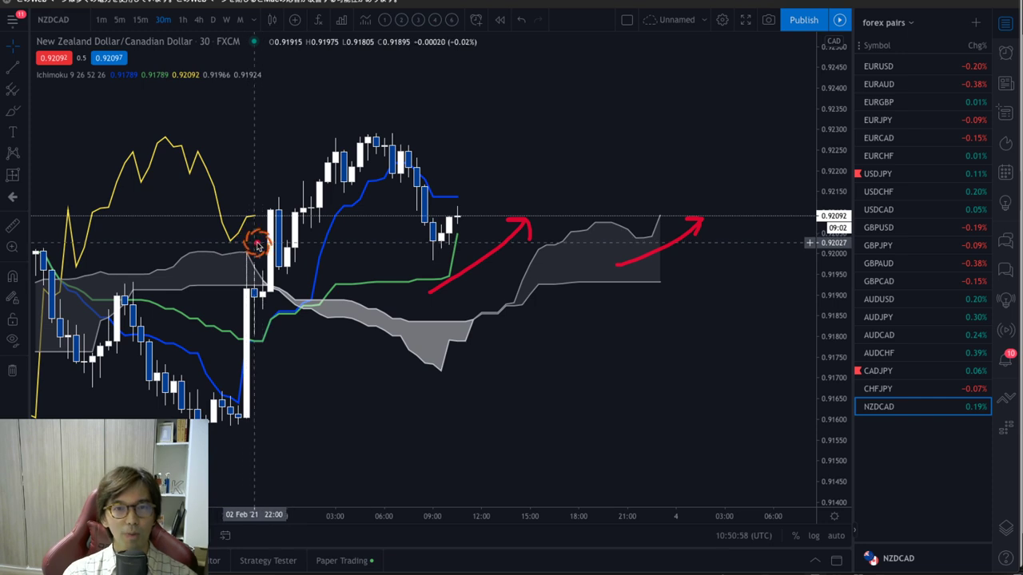
pyautogui.moveTo(247, 234)
pyautogui.mouseDown()
pyautogui.moveTo(231, 192)
pyautogui.moveTo(260, 244)
pyautogui.mouseUp()
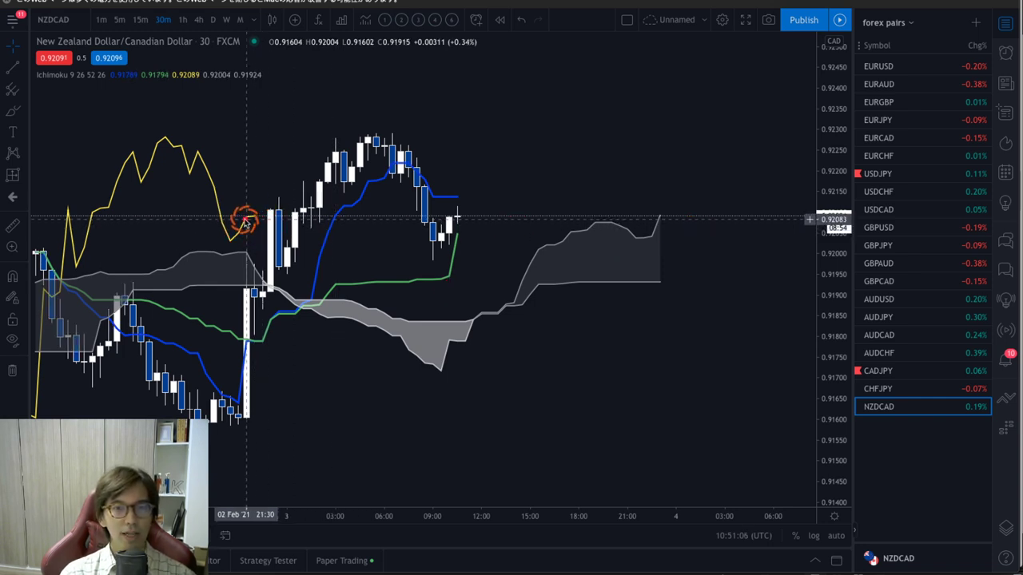
# Draw rising arrows at the yellow line's end, the cloud's upper edge labelled A, and below the green line, with three strokes above the latest candle.
pyautogui.moveTo(244, 221); pyautogui.dragTo(274, 170)
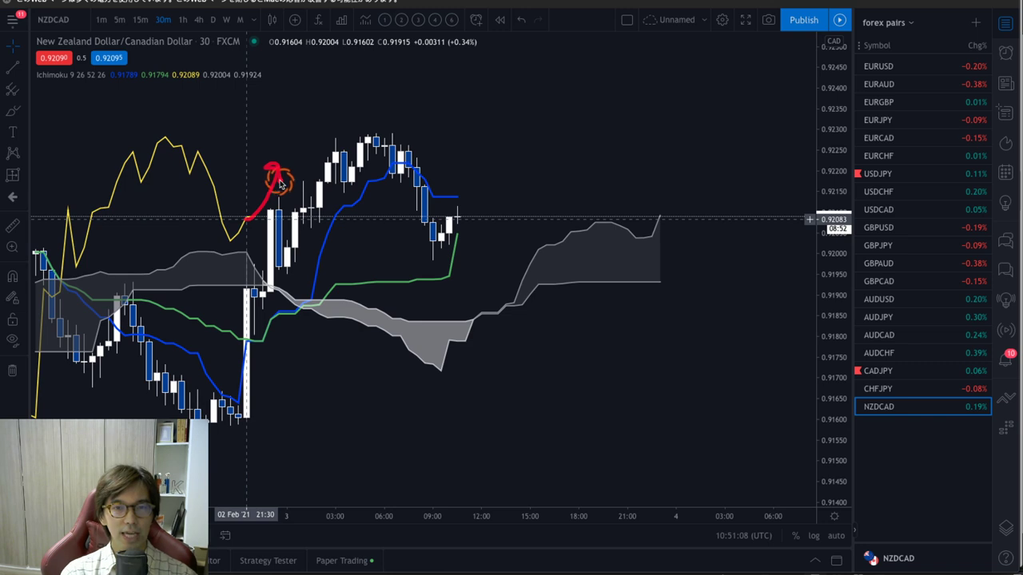
pyautogui.moveTo(465, 192)
pyautogui.mouseDown()
pyautogui.moveTo(466, 212)
pyautogui.moveTo(488, 155)
pyautogui.mouseUp()
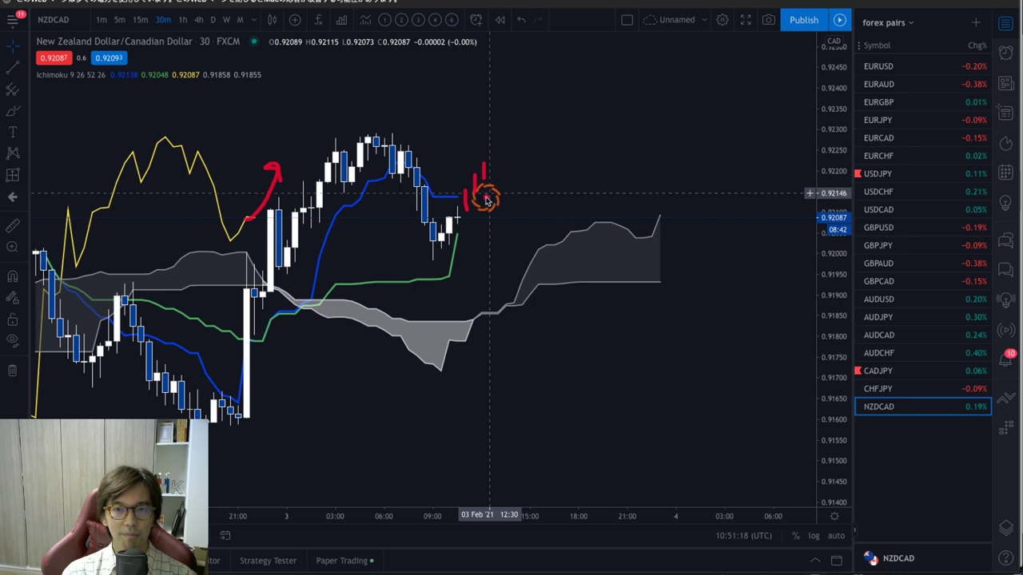
pyautogui.moveTo(635, 226)
pyautogui.mouseDown()
pyautogui.moveTo(660, 187)
pyautogui.moveTo(665, 203)
pyautogui.moveTo(594, 228)
pyautogui.moveTo(605, 221)
pyautogui.moveTo(589, 217)
pyautogui.mouseUp()
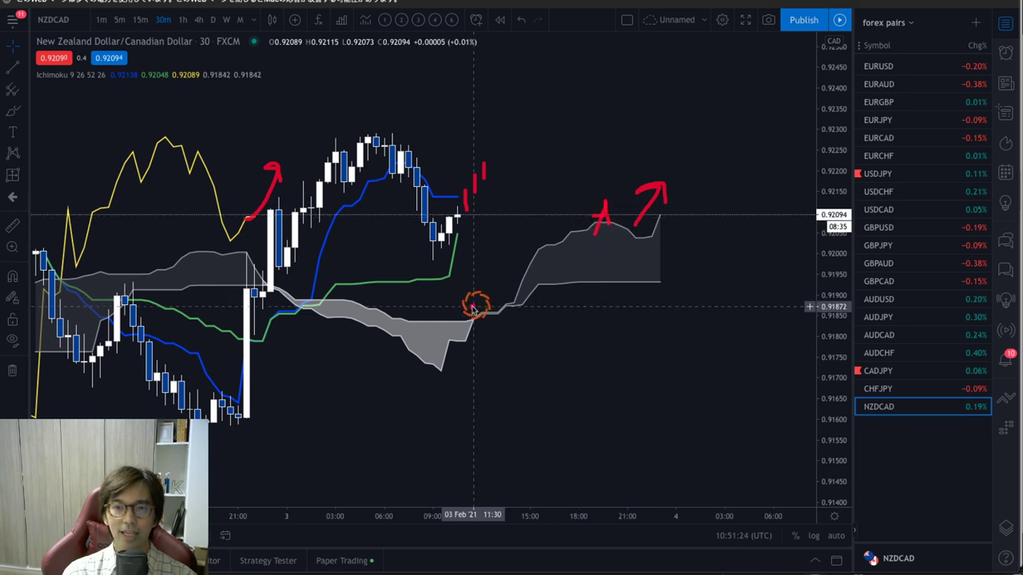
pyautogui.moveTo(442, 305)
pyautogui.mouseDown()
pyautogui.moveTo(468, 256)
pyautogui.moveTo(491, 276)
pyautogui.mouseUp()
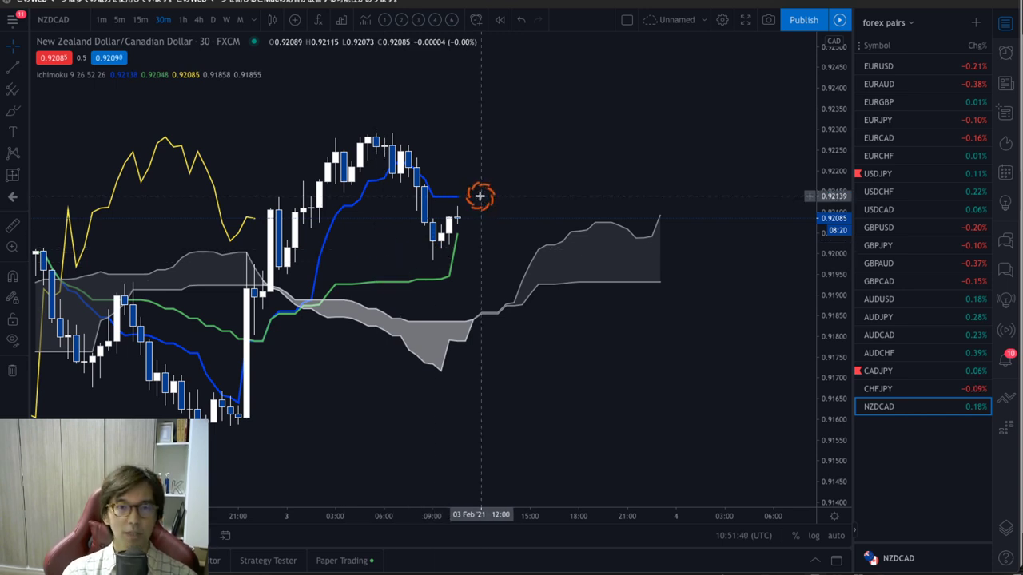
# Switch NZD/CAD back to the daily timeframe, enable automatic price scaling, and reposition the chart to show more history.
pyautogui.click(214, 22)
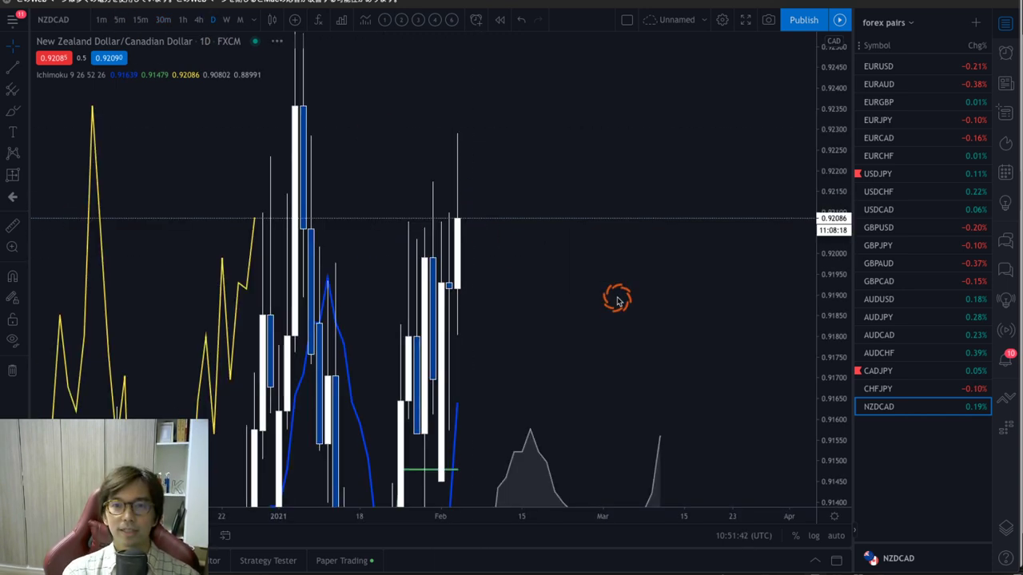
pyautogui.click(837, 535)
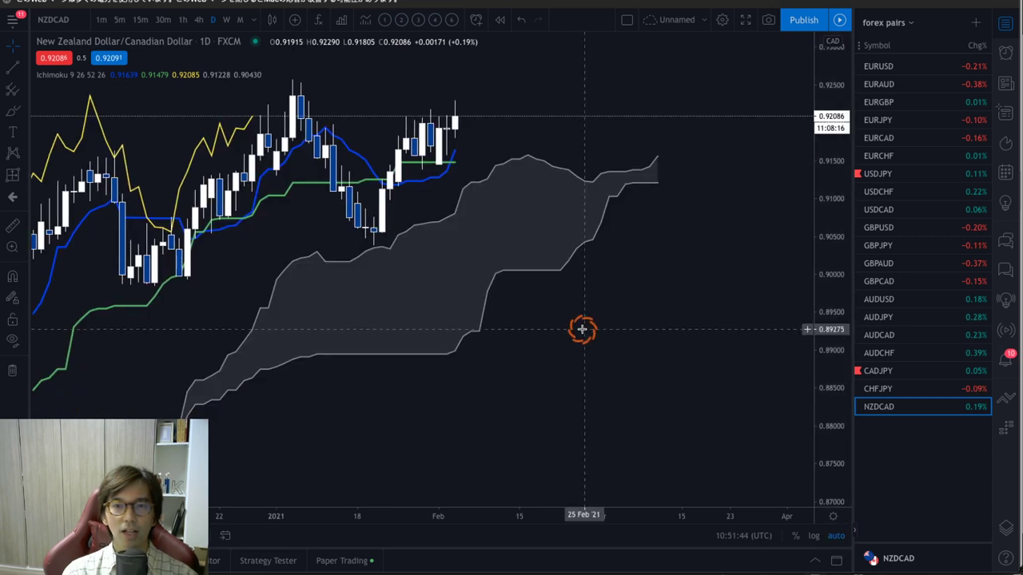
pyautogui.moveTo(520, 281); pyautogui.dragTo(586, 335)
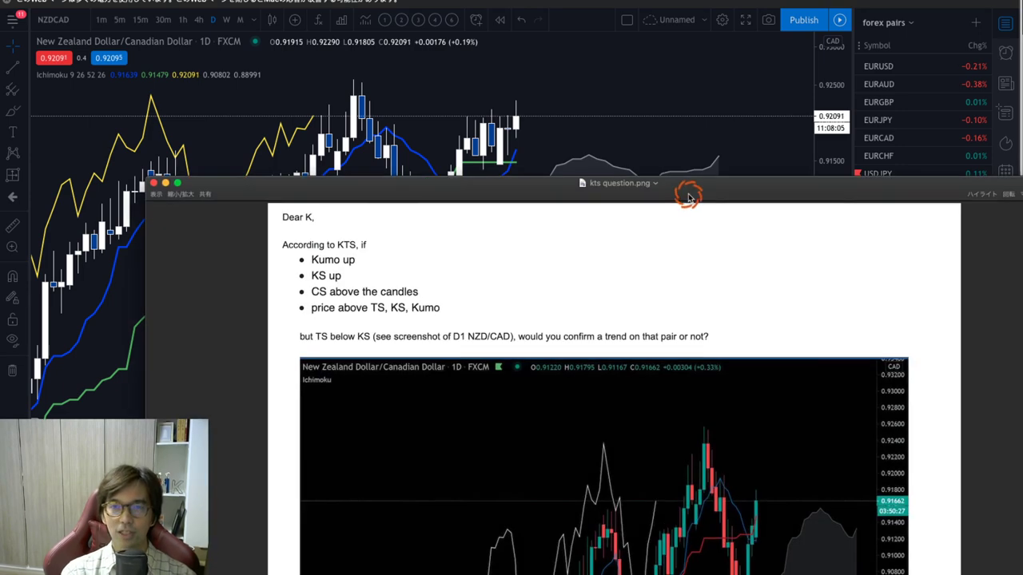
# Reread the viewer's question in kts question.png against the NZD/CAD daily chart and bring up the channel's welcome slide.
pyautogui.moveTo(685, 195); pyautogui.dragTo(658, 27)
pyautogui.scroll(-2, 658, 28)
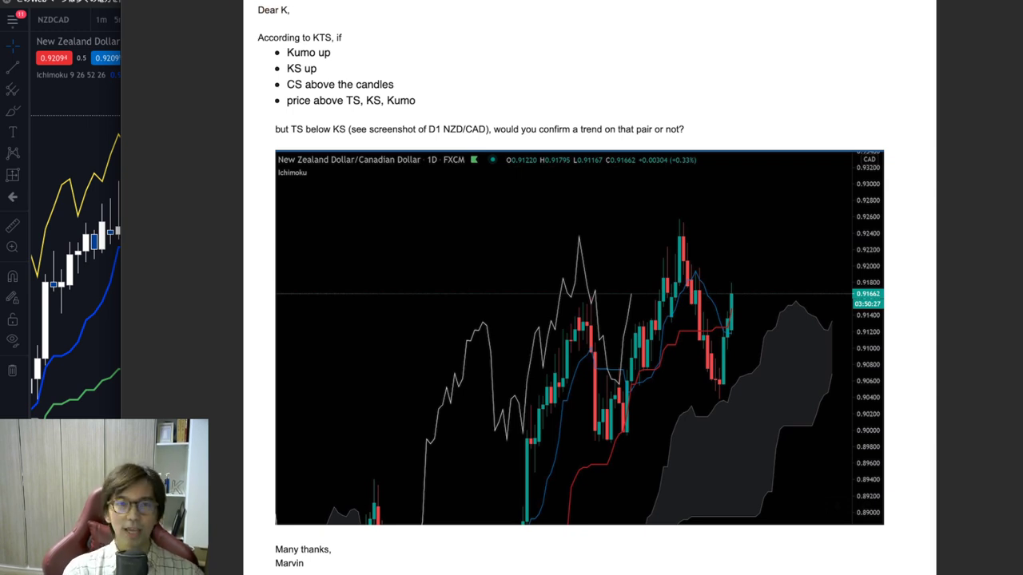
pyautogui.press('space')
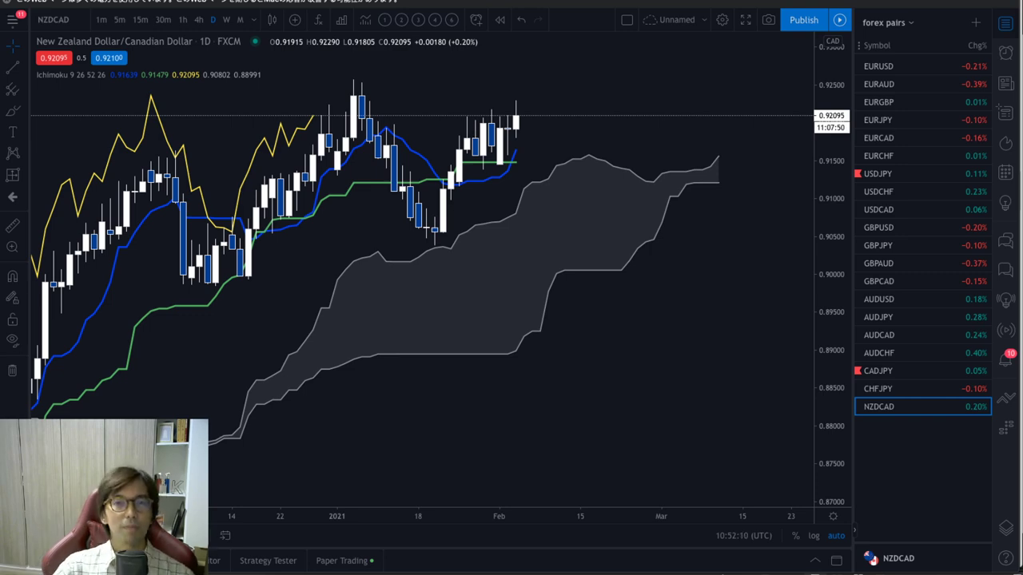
pyautogui.press('space')
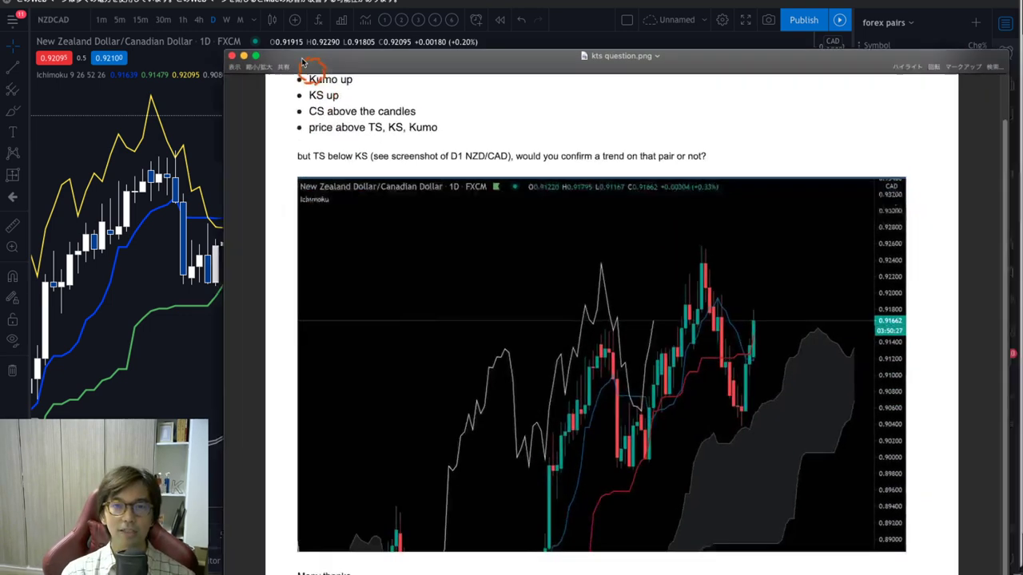
pyautogui.scroll(-2, 607, 320)
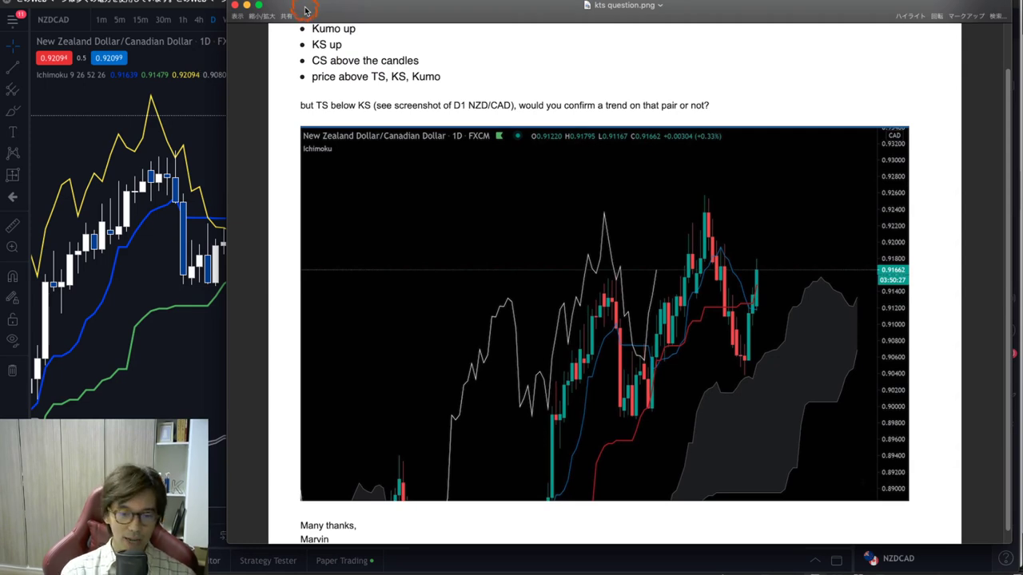
pyautogui.press('space')
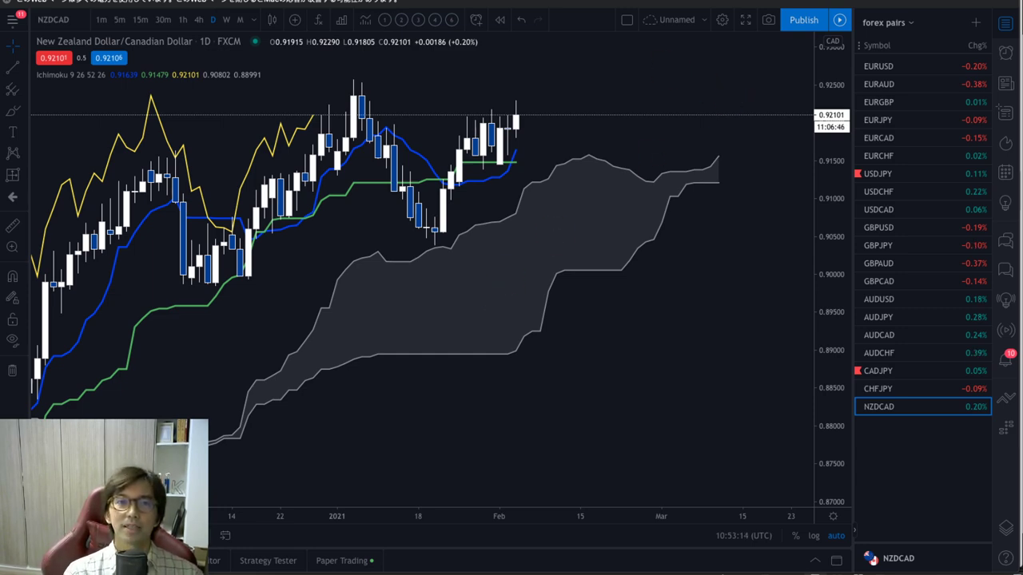
pyautogui.hotkey('alt', 'Tab')
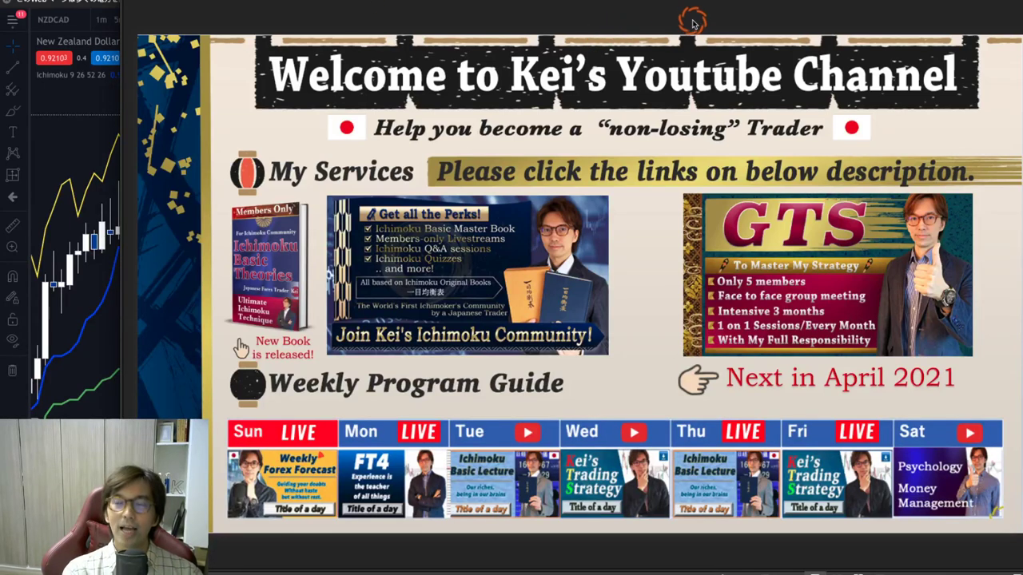